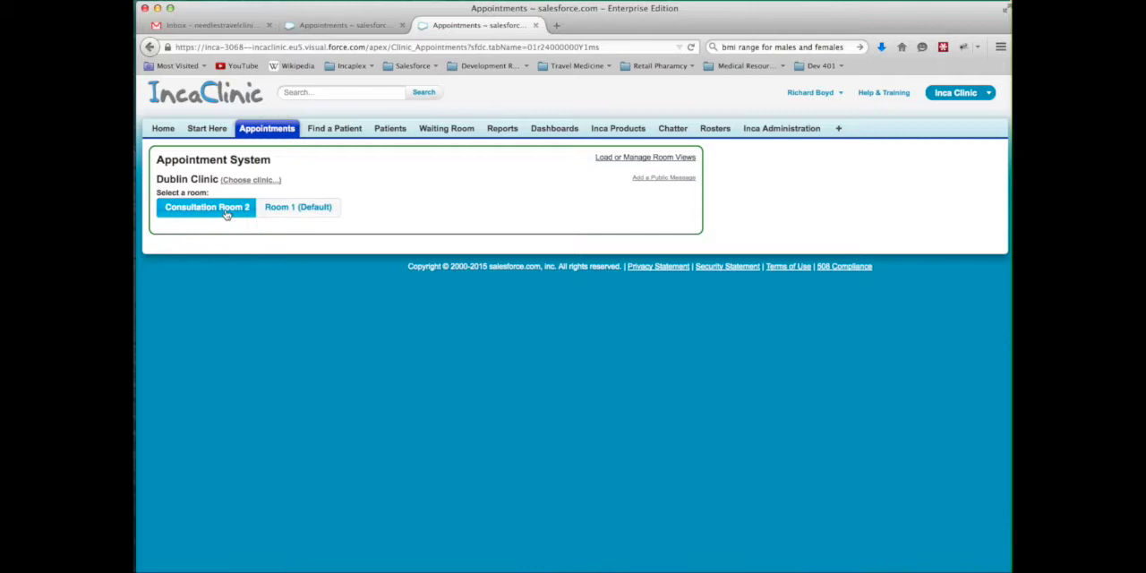
Show Consultation Room 2's calendar in month view and look over the scheduled shifts
left_click(629, 254)
scroll(555, 358, "down", 3)
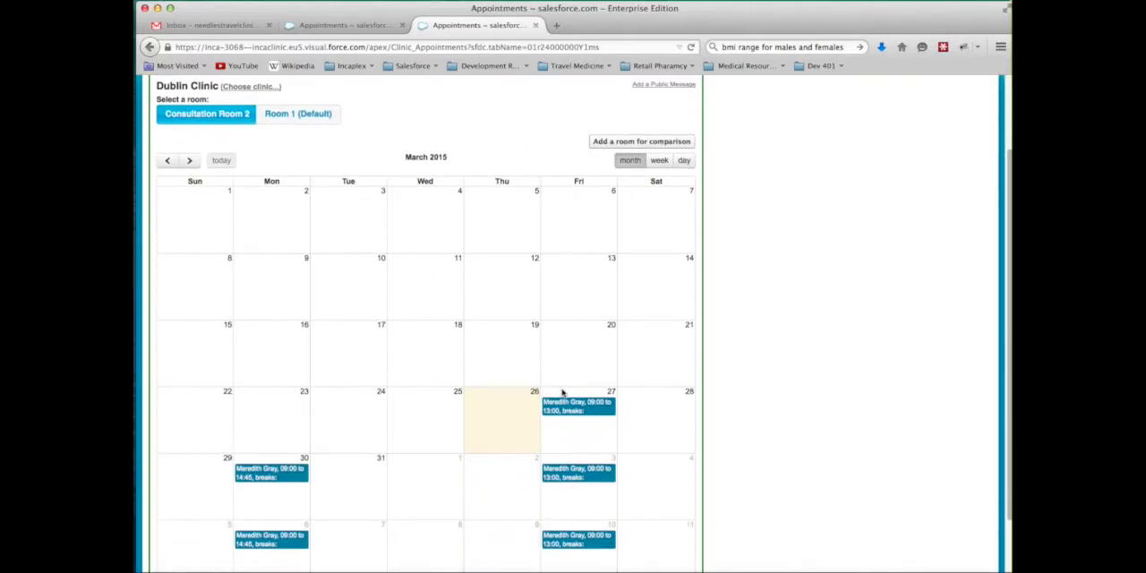
scroll(562, 392, "up", 3)
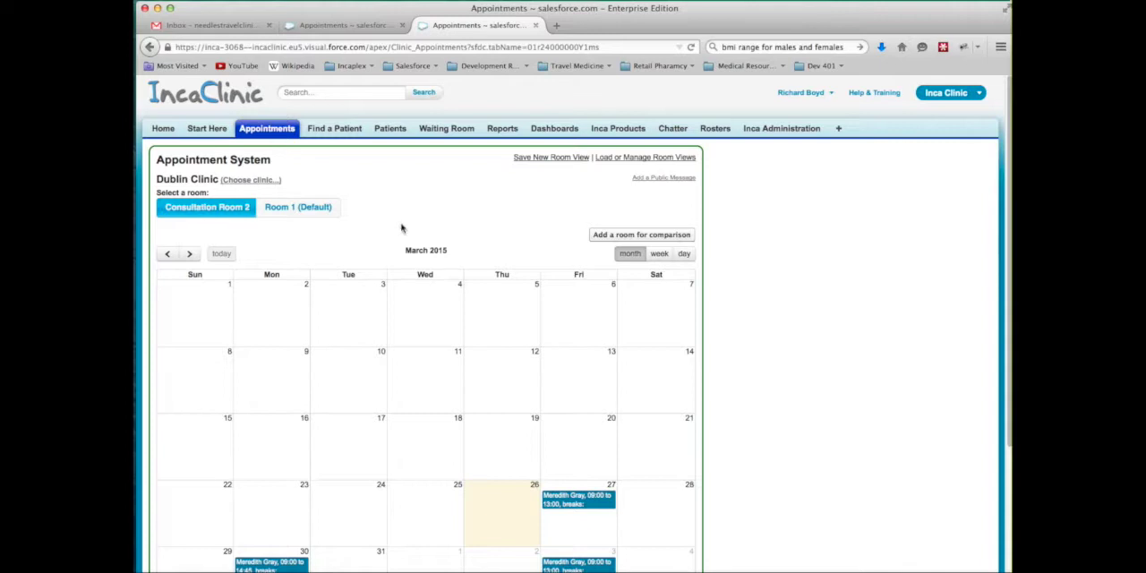
Add Dublin Clinic's Room 1 for side-by-side comparison with Consultation Room 2
left_click(626, 235)
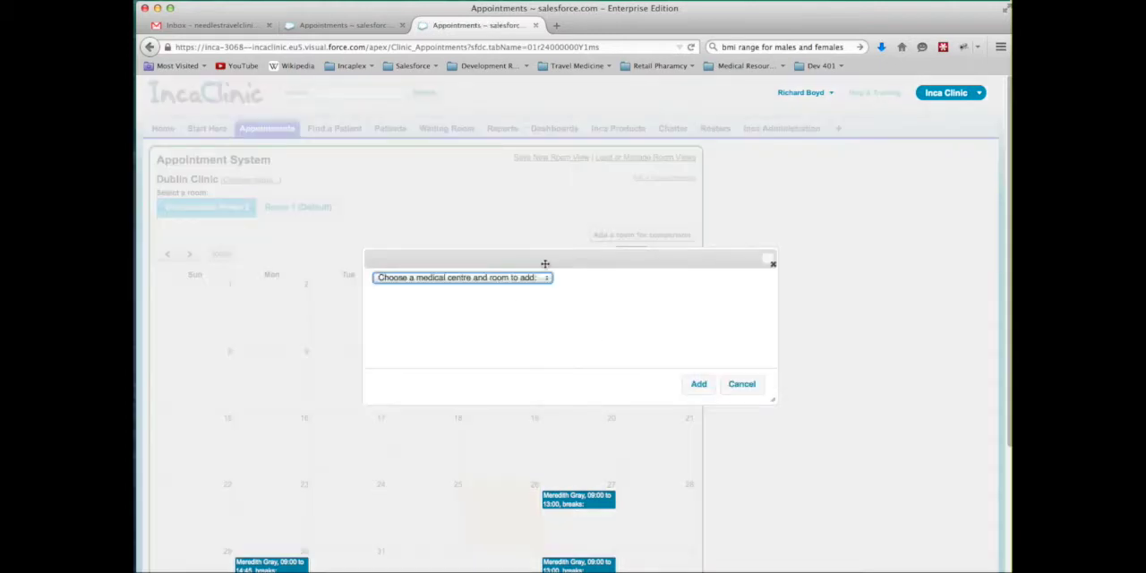
left_click(509, 278)
left_click(493, 320)
left_click(691, 383)
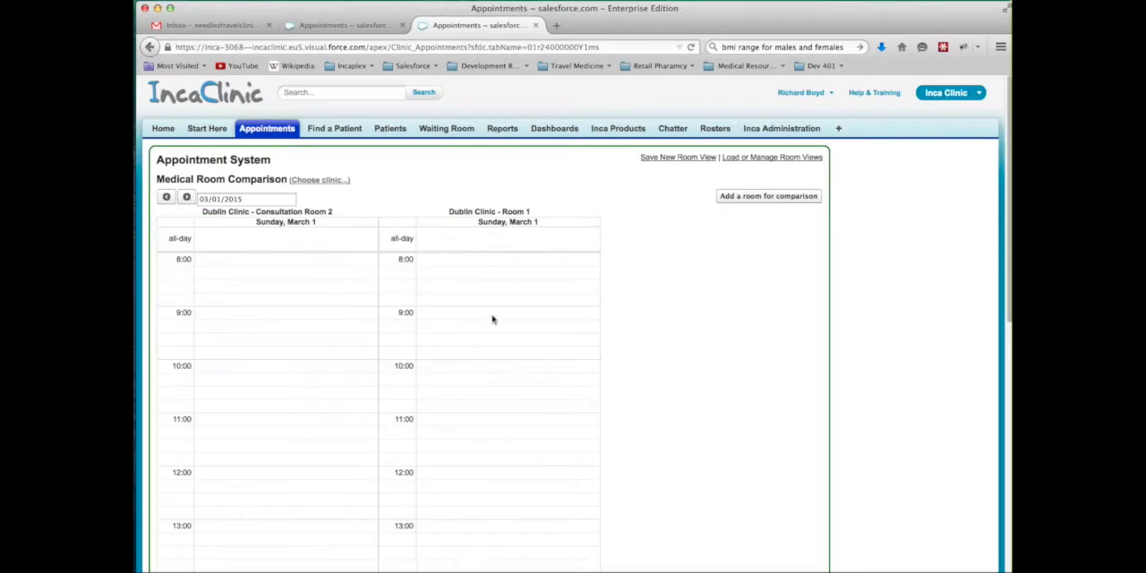
Browse the room comparison day by day forward to 03/04/2015 and back to 03/01/2015
left_click(187, 197)
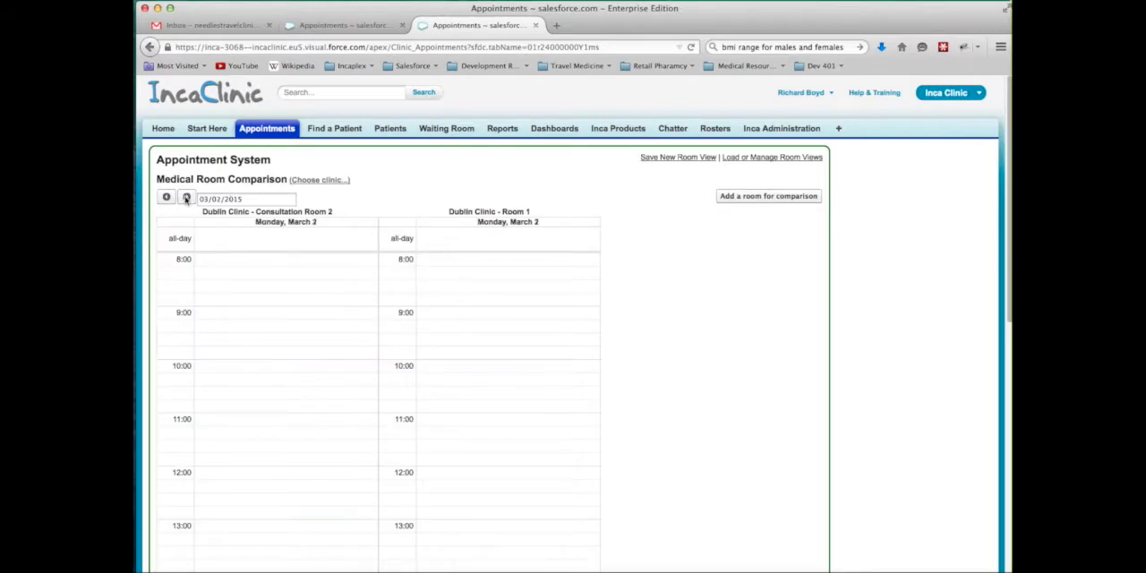
left_click(186, 197)
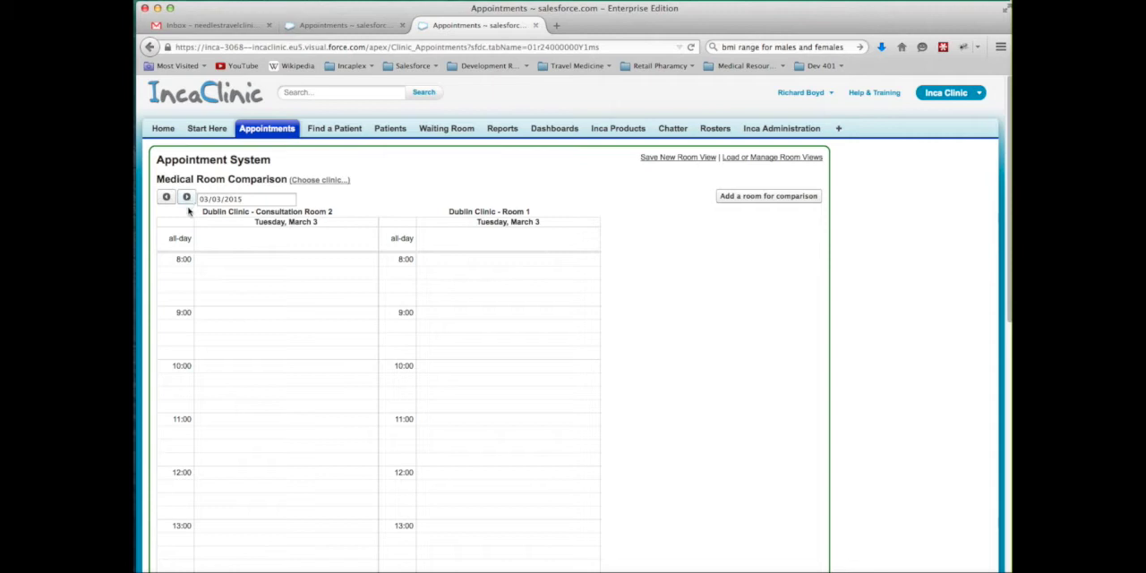
left_click(188, 198)
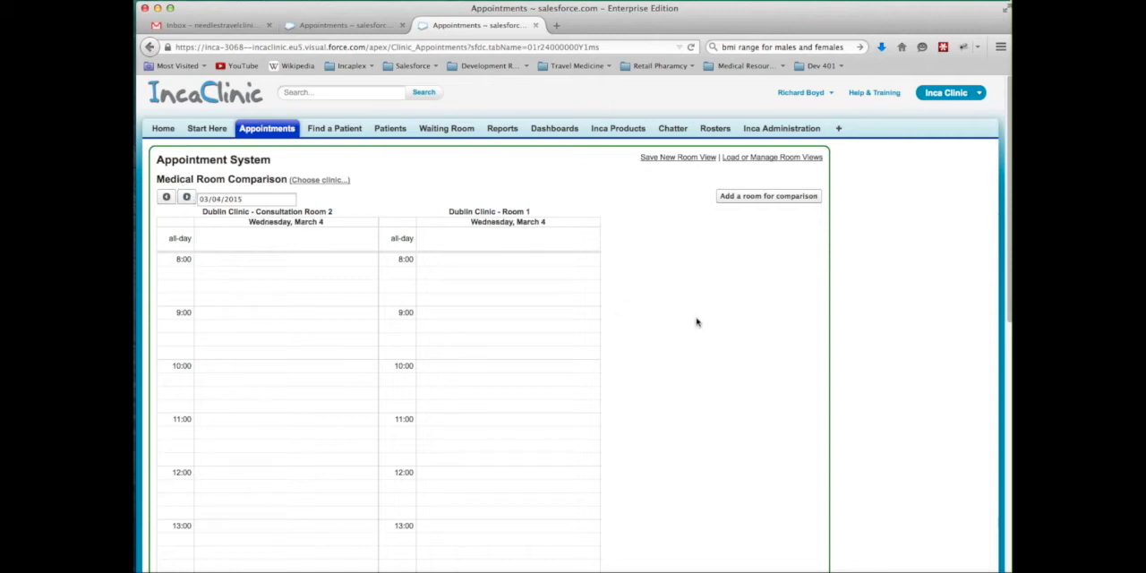
scroll(713, 341, "down", 1)
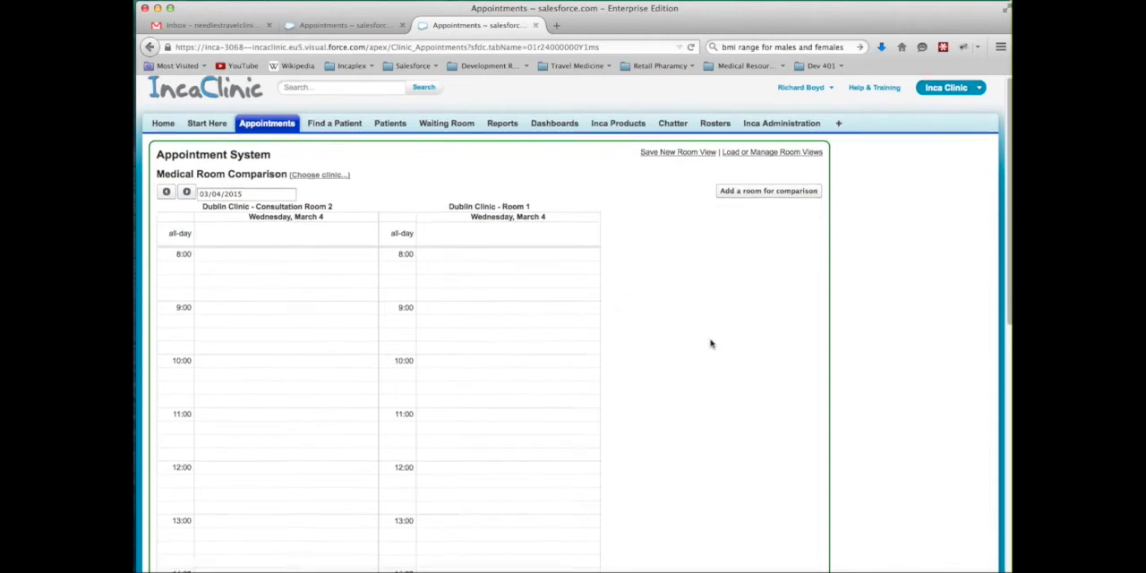
left_click(165, 179)
left_click(164, 181)
left_click(163, 181)
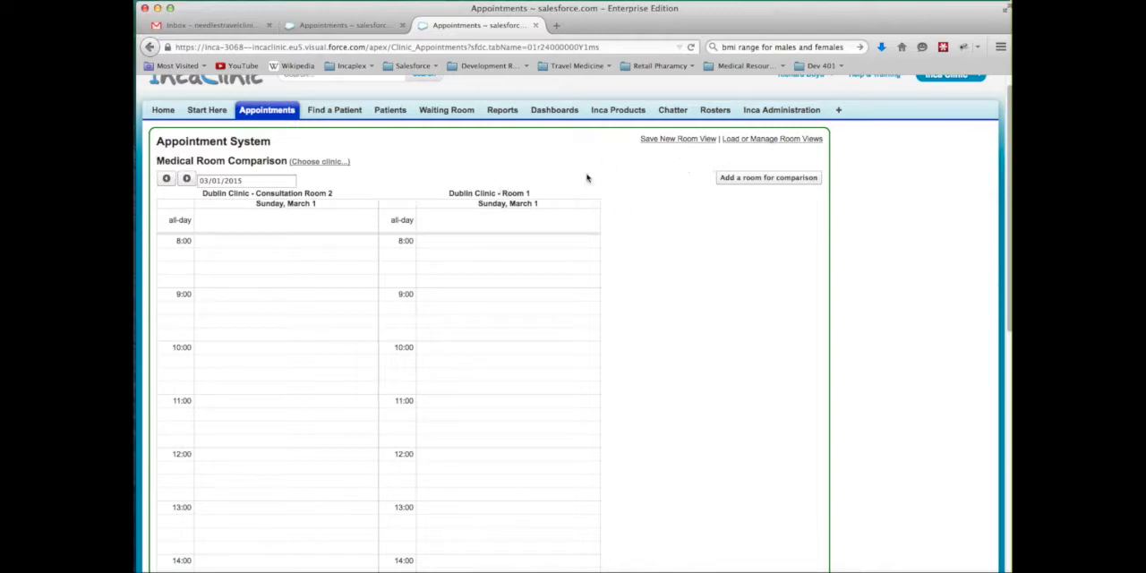
Save the two-room comparison as a new room view named Dublin Clinics
left_click(680, 141)
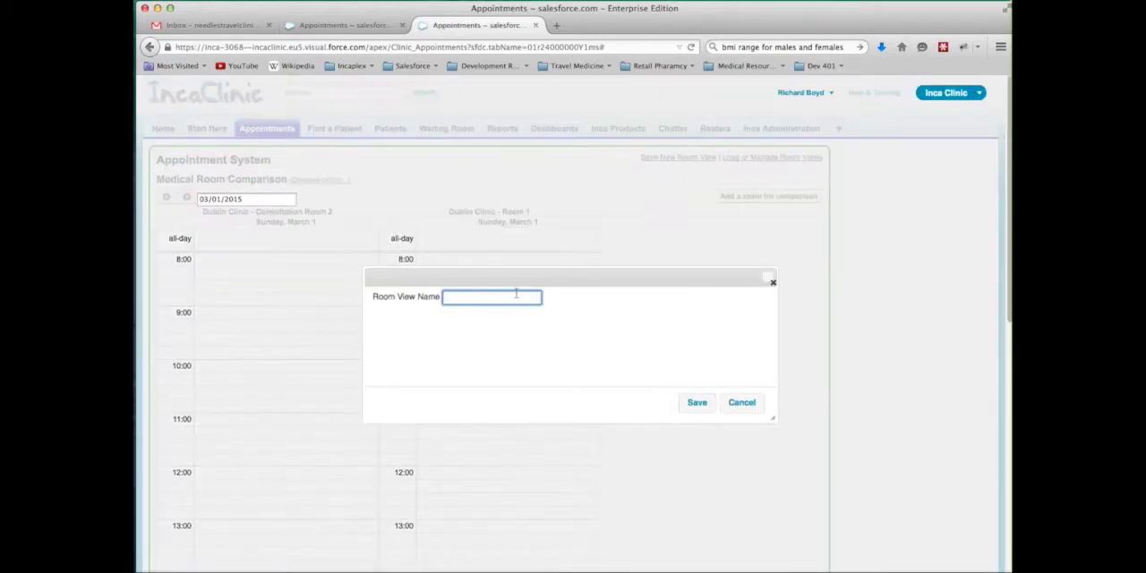
type("Dublin Clinics")
left_click(688, 403)
left_click(614, 286)
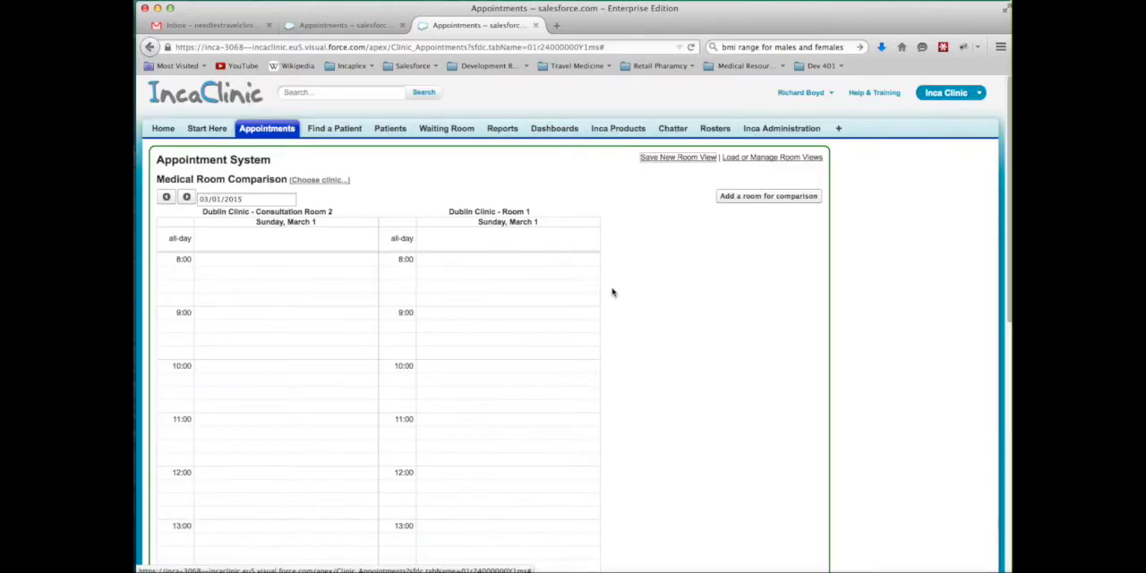
Select the Dublin Clinics view in the room view manager and try reordering its rooms
left_click(738, 160)
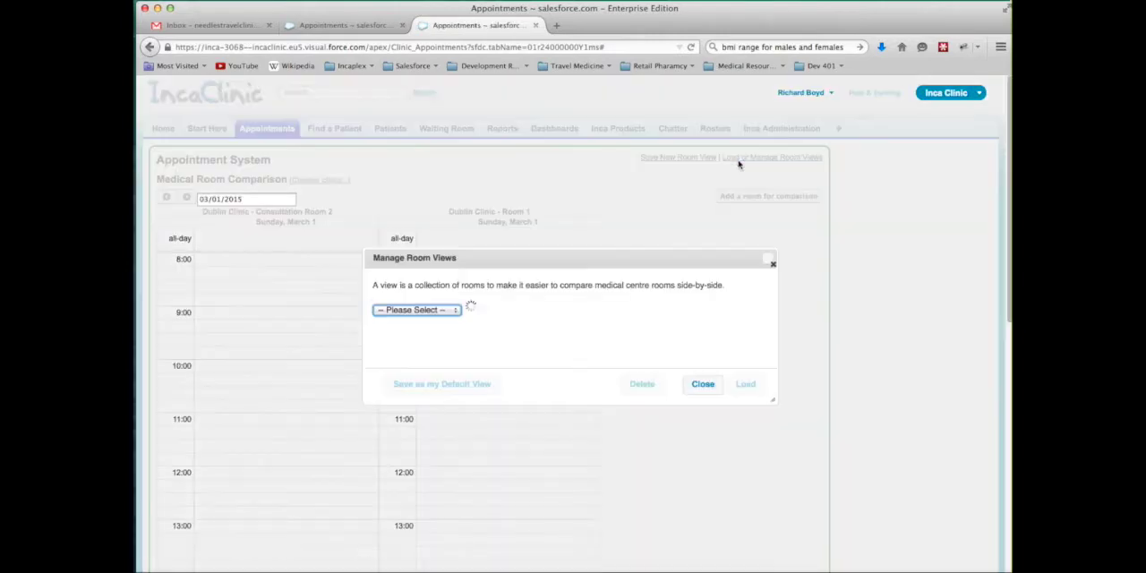
left_click(439, 305)
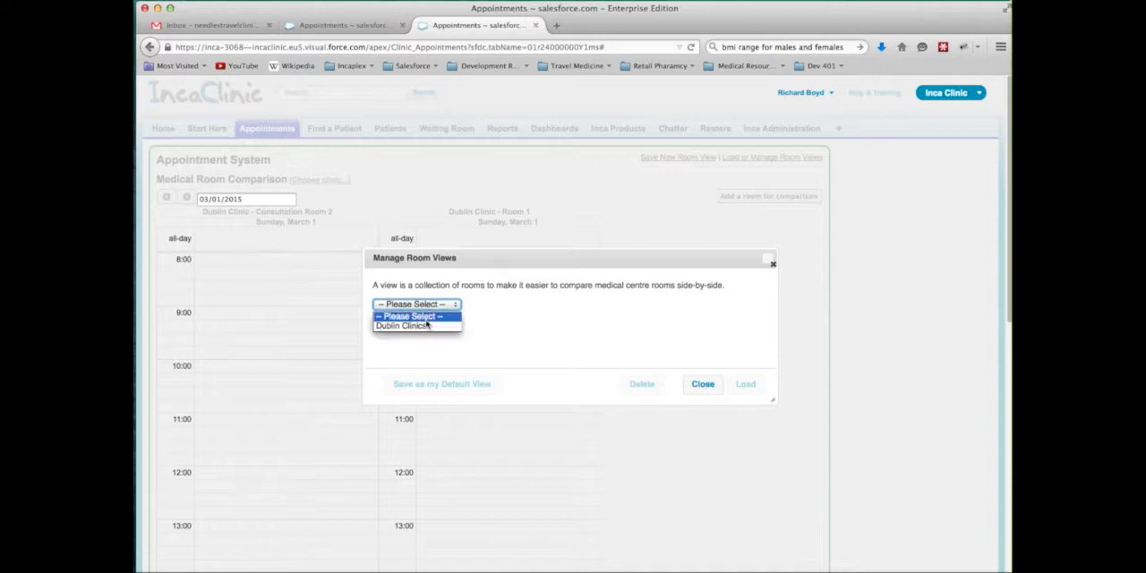
left_click(403, 325)
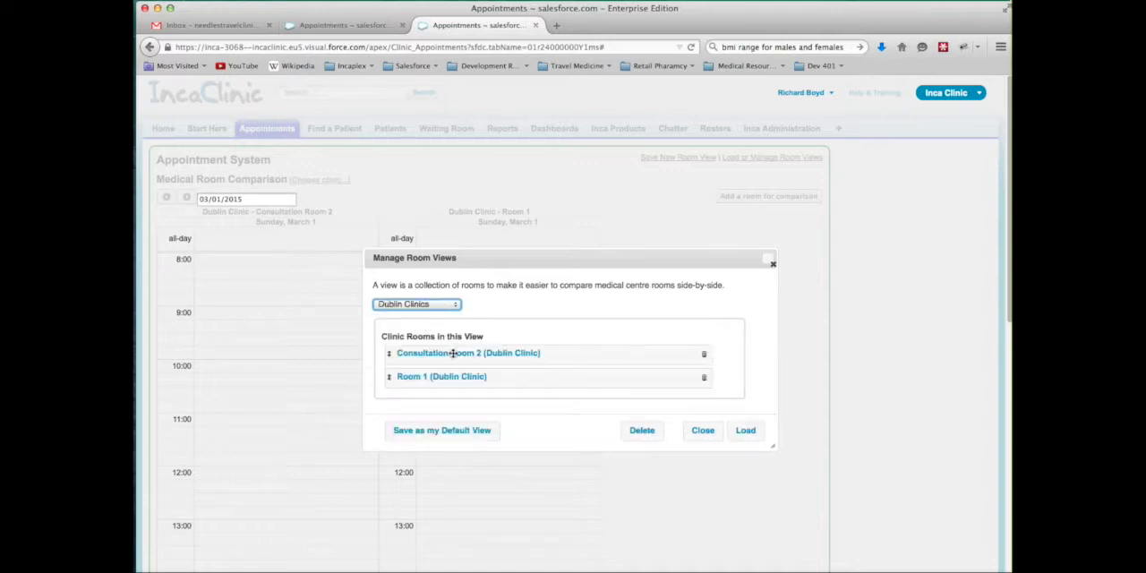
mouse_move(464, 377)
left_mouse_down()
mouse_move(462, 353)
mouse_move(468, 379)
left_mouse_up()
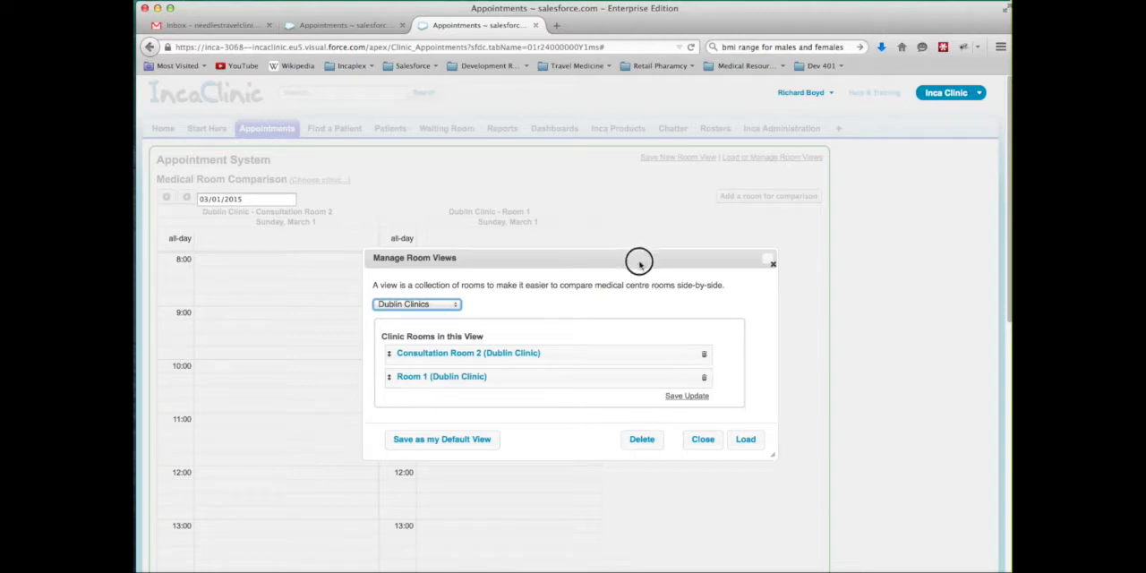
left_click_drag(639, 260, 636, 243)
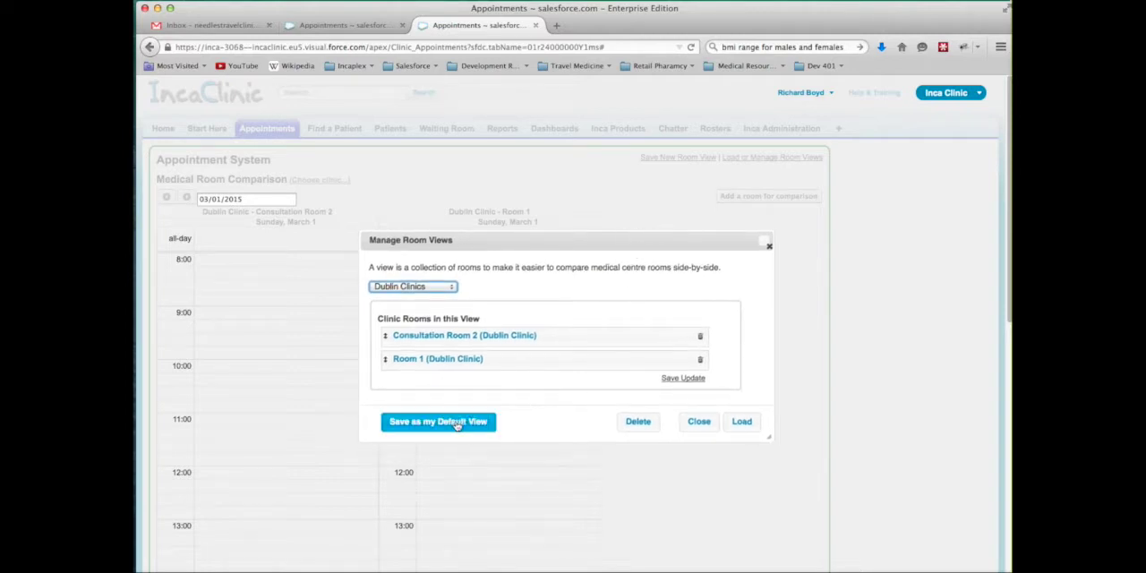
Save Dublin Clinics as the default view, also for users without their own default, and load it
left_click(456, 424)
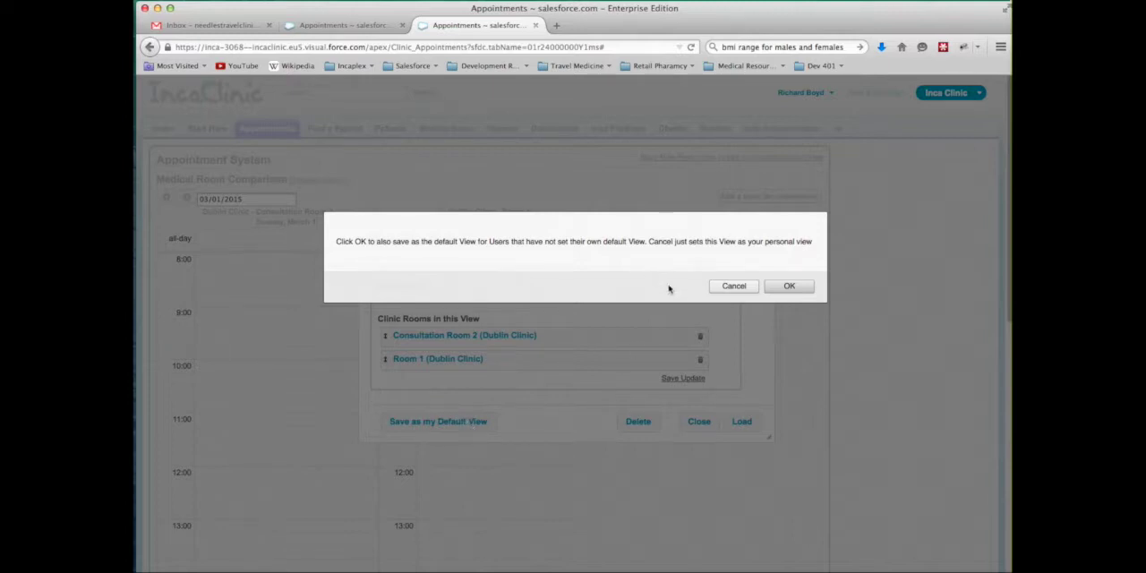
left_click(788, 287)
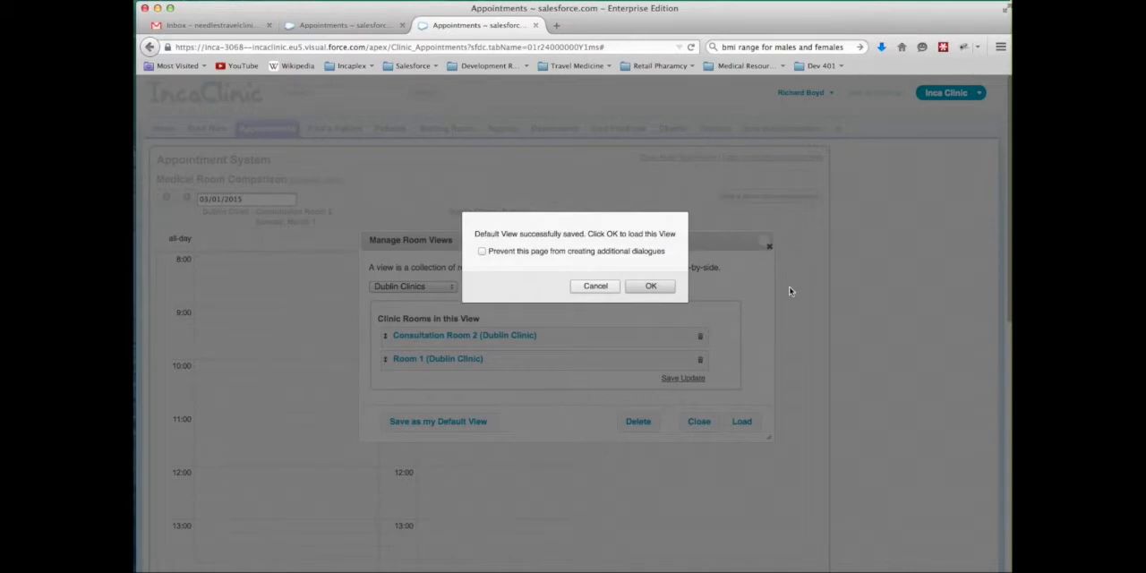
left_click(652, 287)
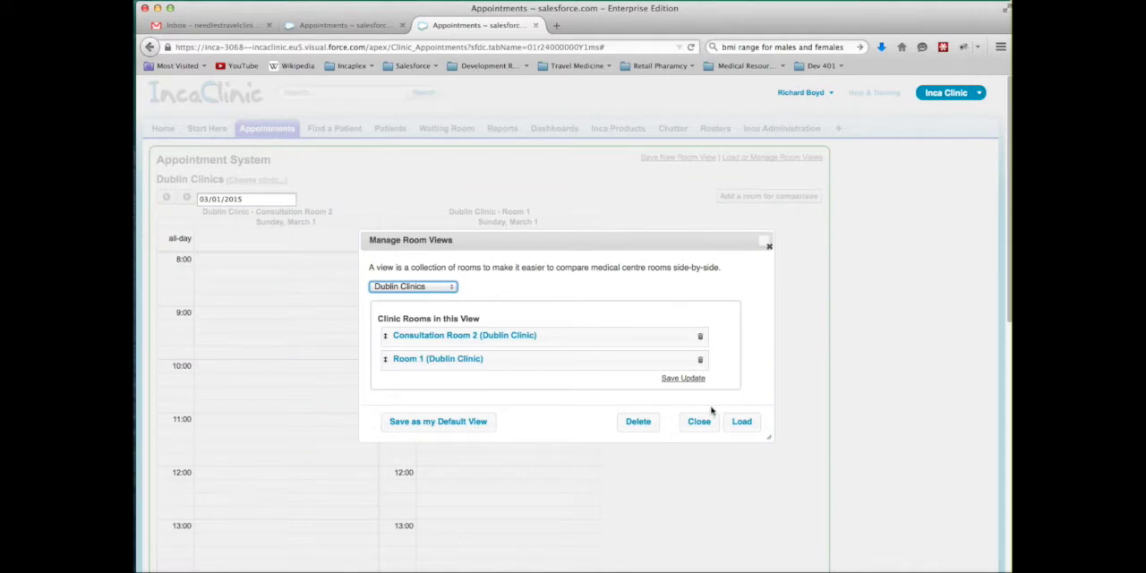
left_click(698, 421)
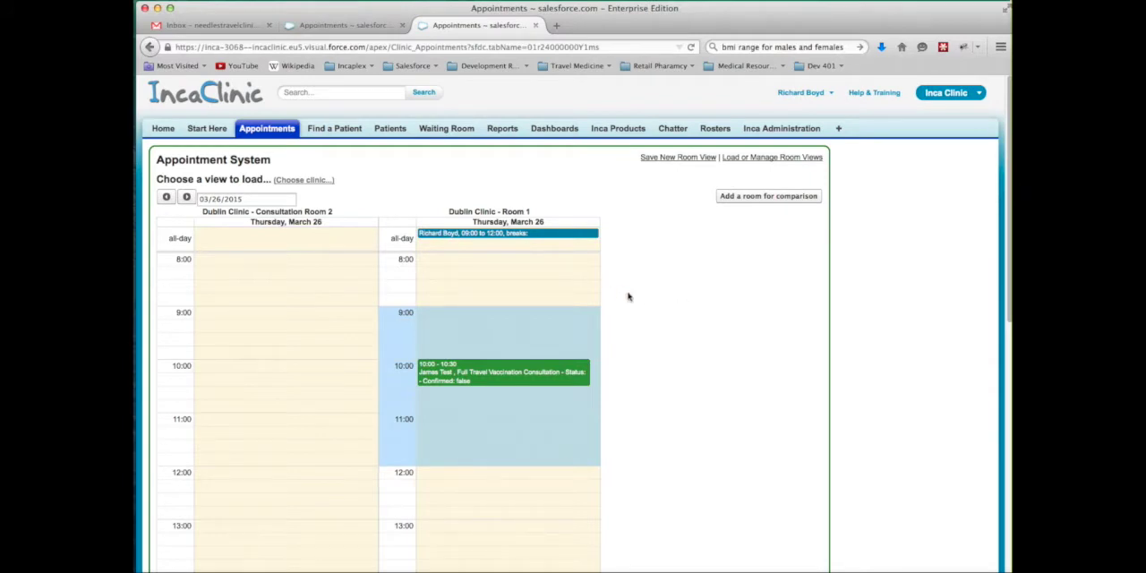
Switch to the second user's Chrome window and reload the Appointments page to check its default room view
left_click_drag(622, 27, 639, 50)
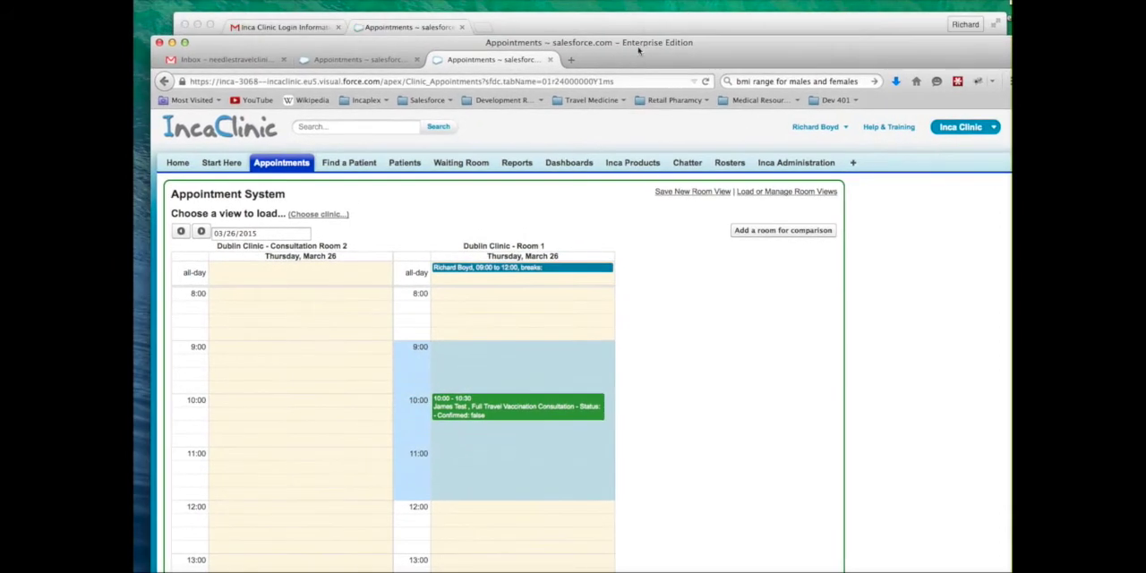
left_click(644, 27)
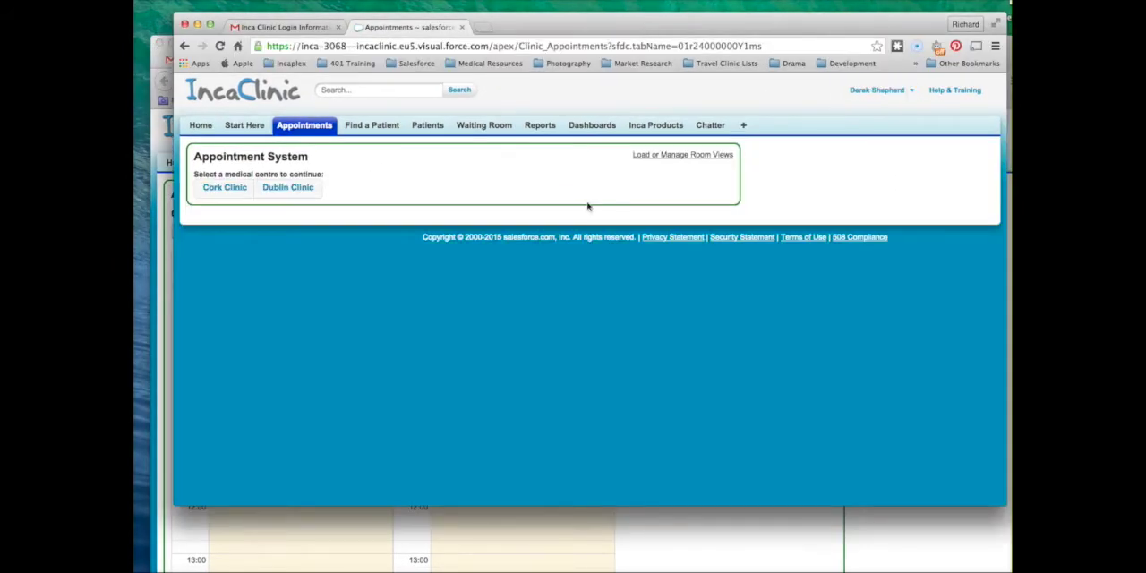
right_click(409, 32)
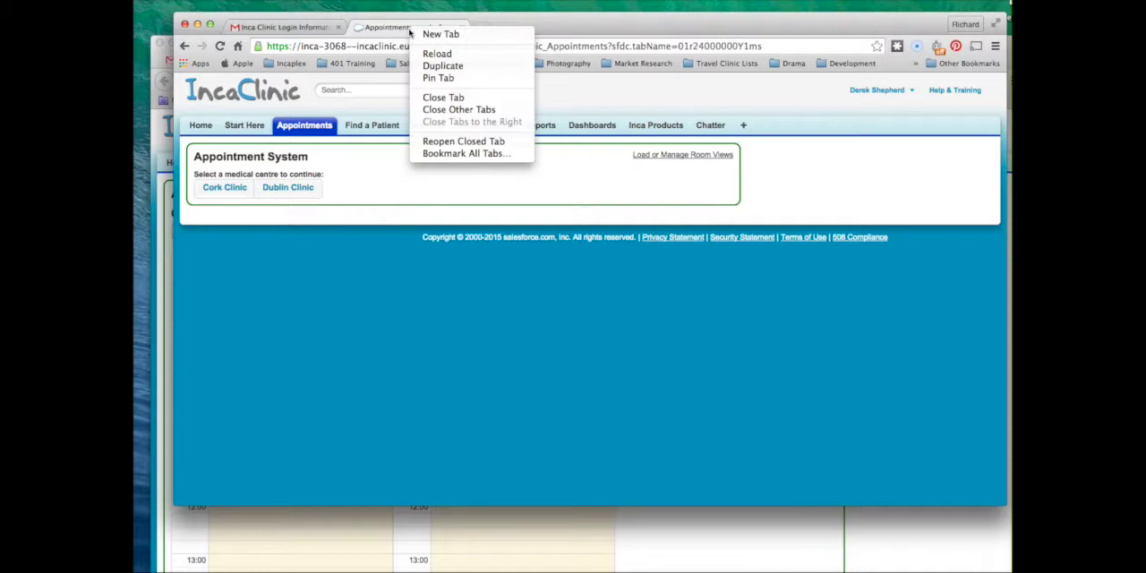
left_click(426, 56)
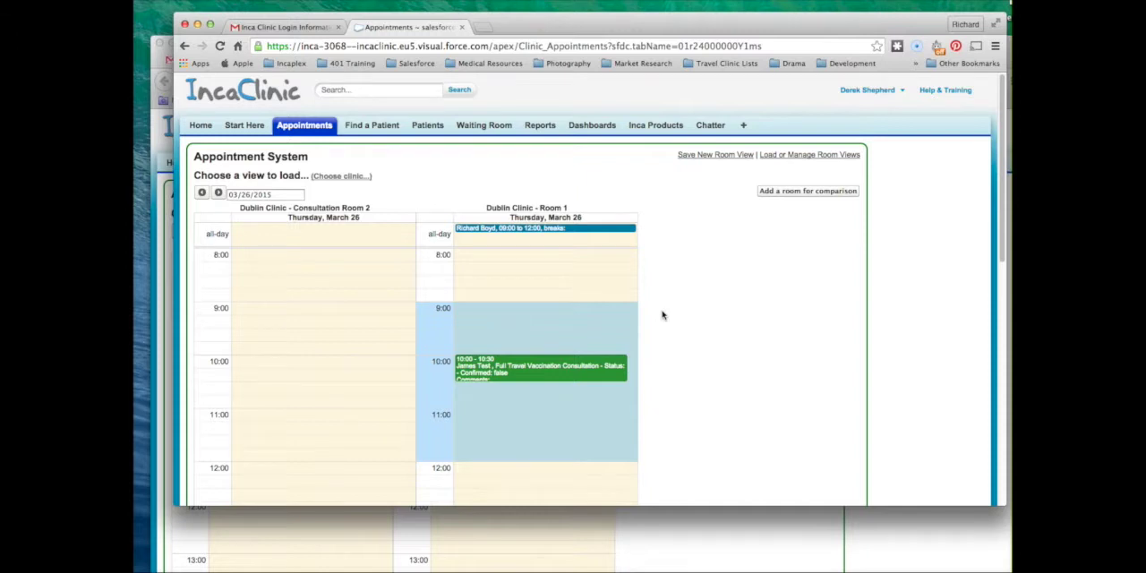
scroll(663, 315, "down", 1)
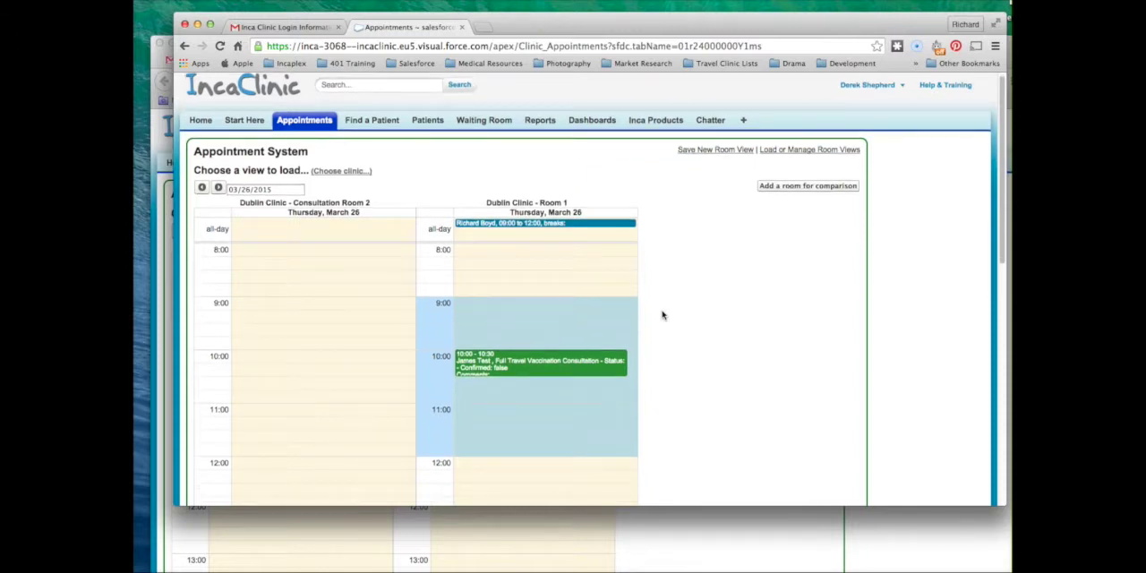
Switch the appointment system to Cork Clinic and open the Consult Room 1 calendar
left_click(348, 170)
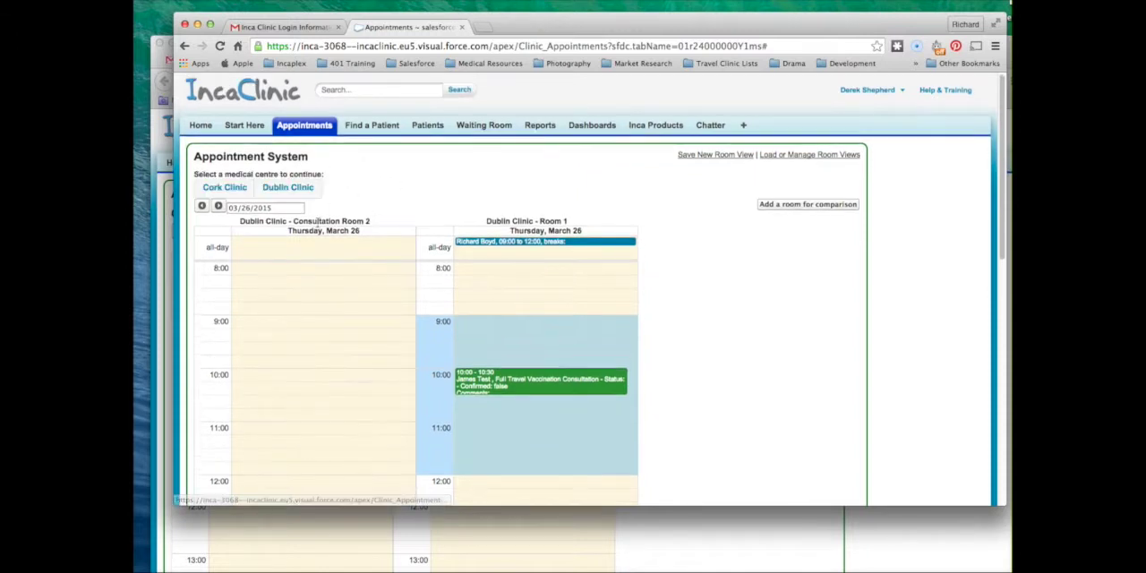
left_click(216, 193)
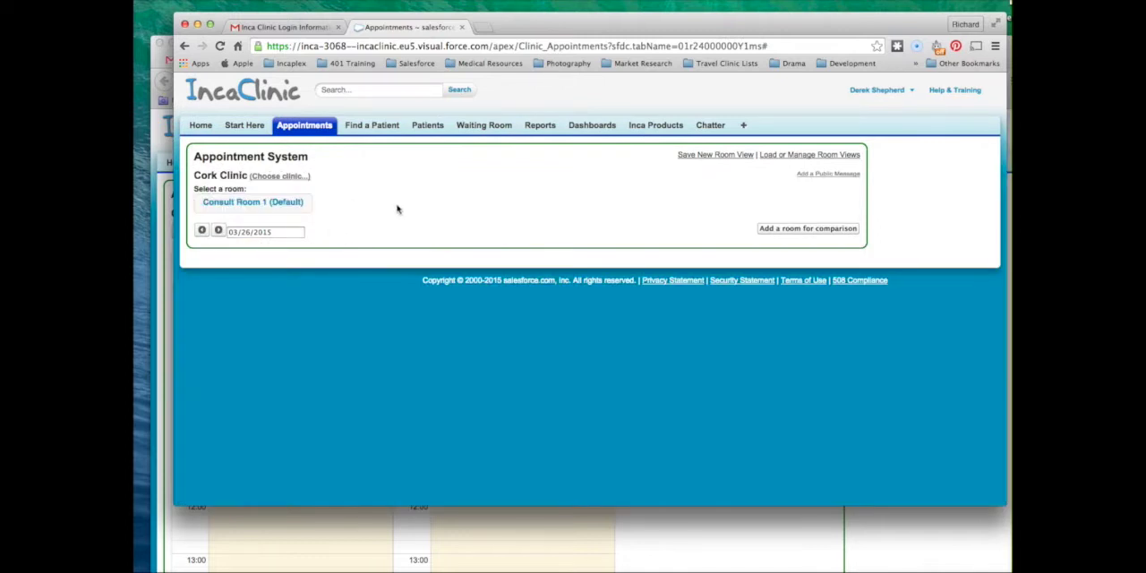
left_click(295, 202)
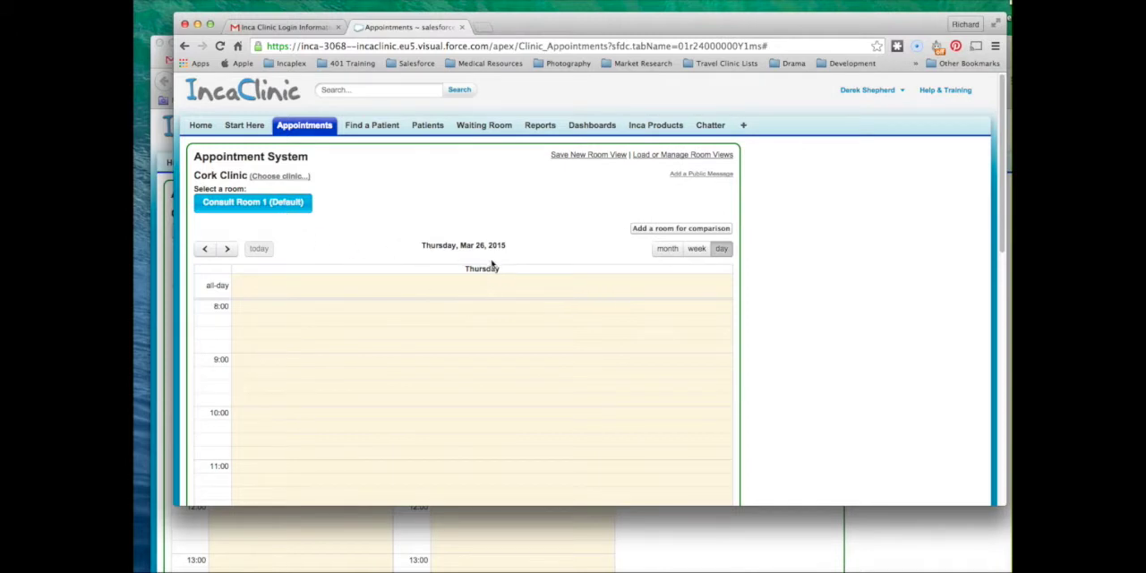
scroll(508, 274, "down", 2)
scroll(508, 274, "up", 2)
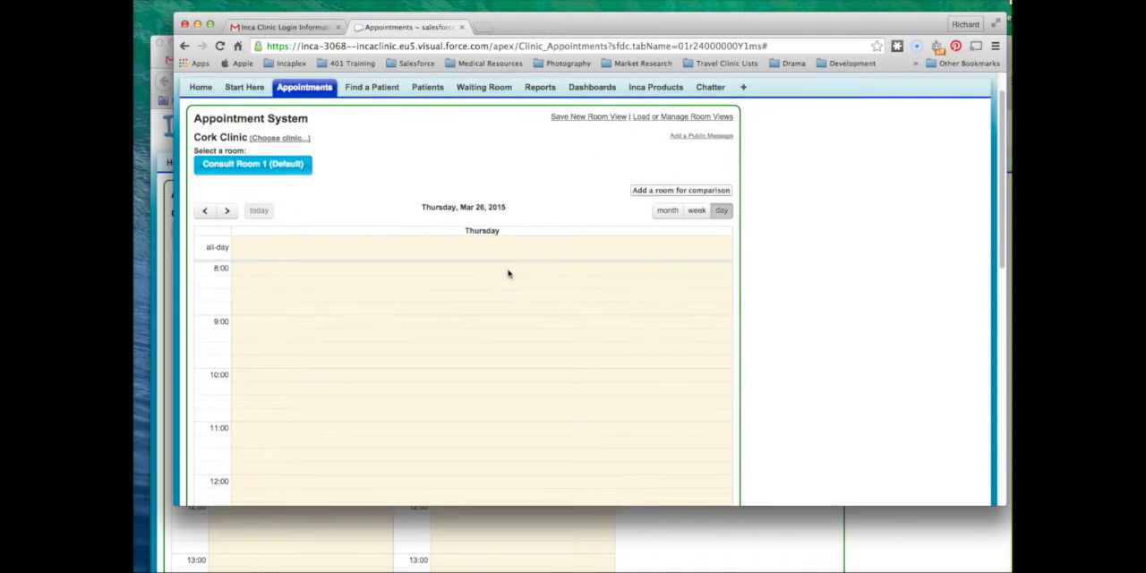
Save the Consult Room 1 calendar as a new room view named Cork Clinic
left_click(601, 158)
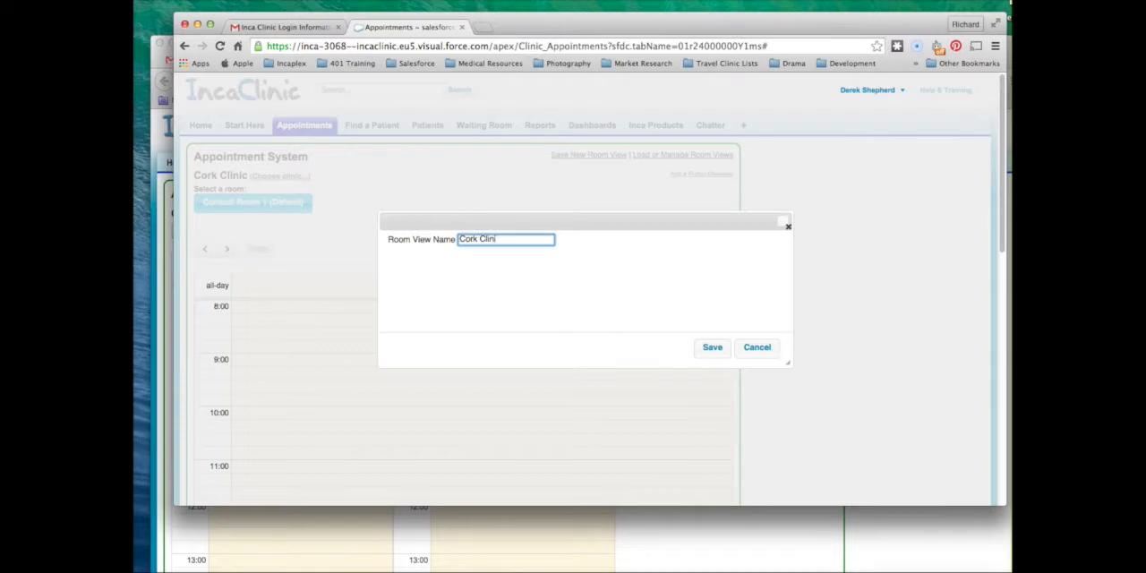
left_click(700, 358)
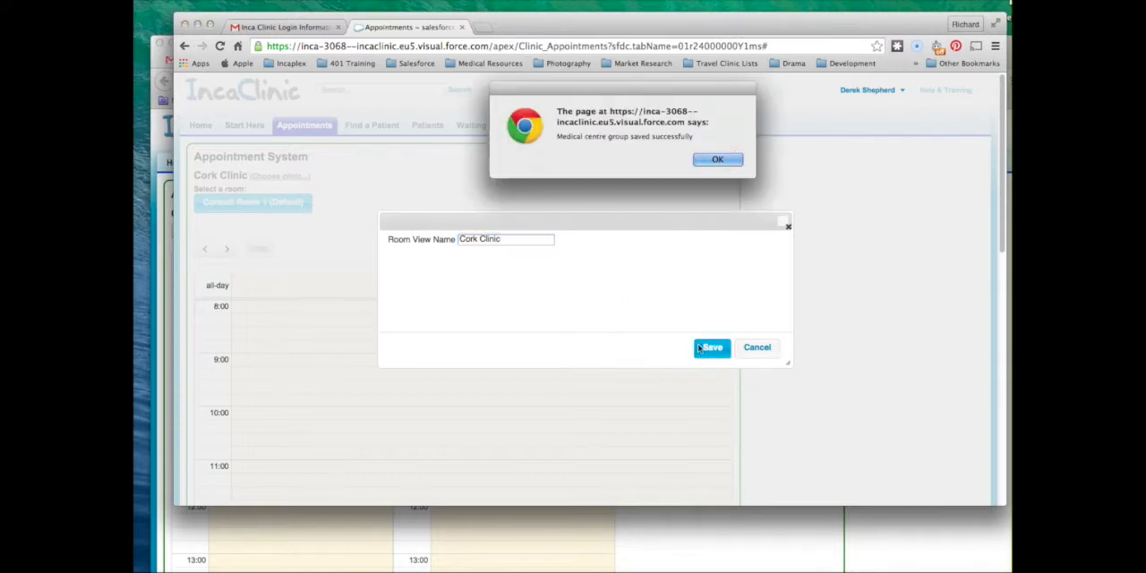
left_click(717, 160)
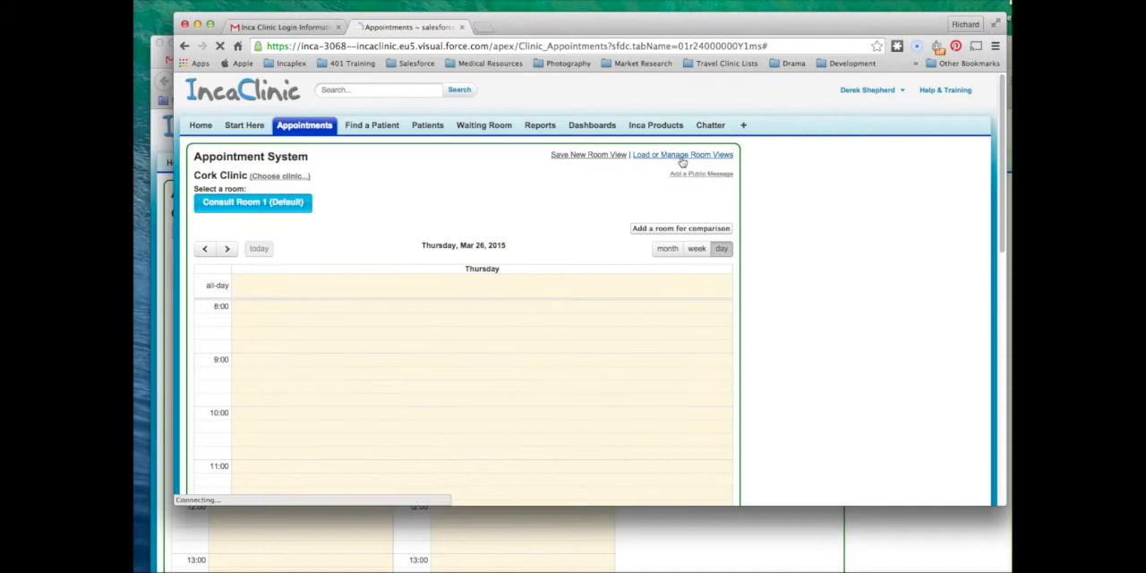
Select the Cork Clinic view in the room view manager, save it as the personal default and load it
left_click(682, 156)
left_click(448, 264)
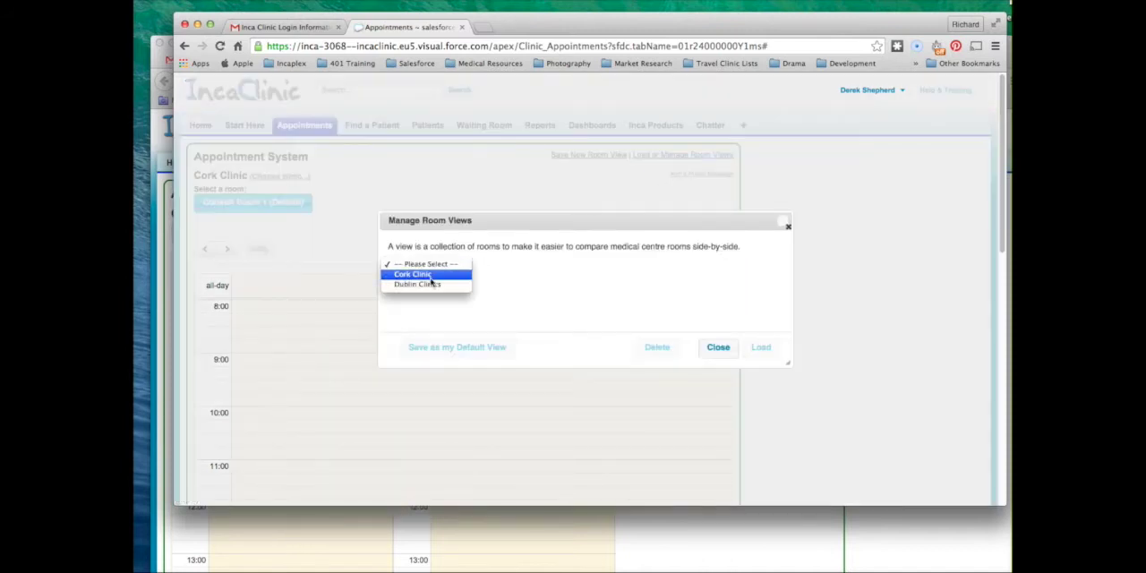
left_click(435, 277)
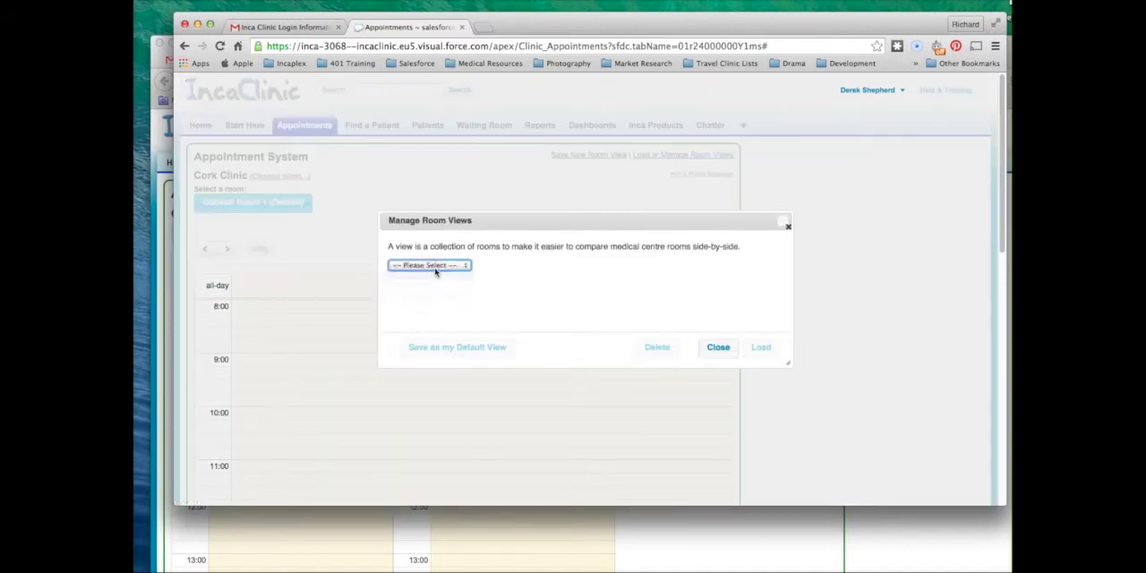
left_click(475, 362)
left_click(716, 162)
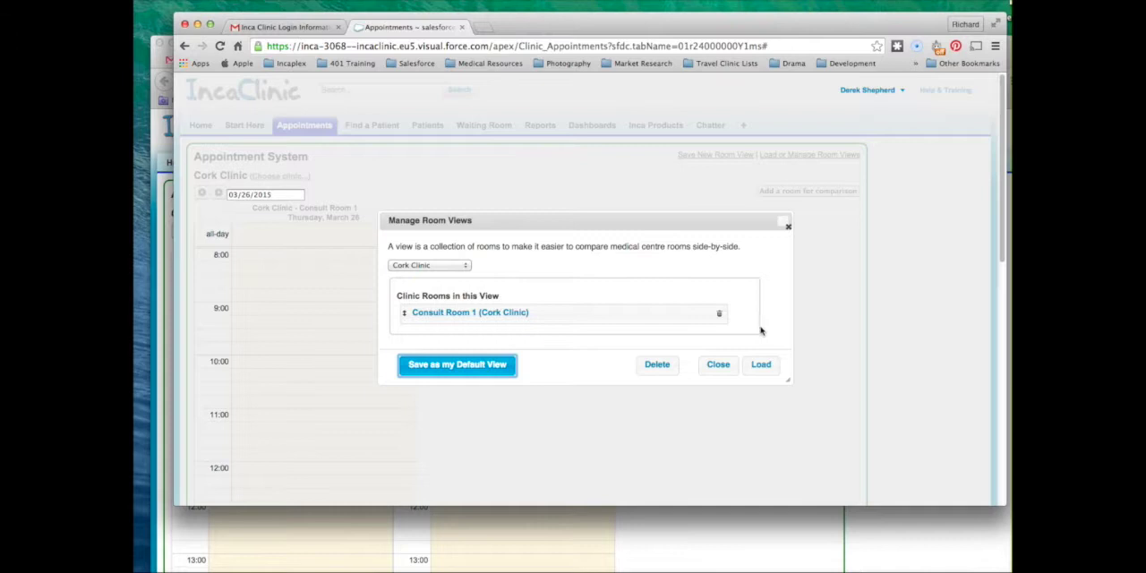
Close the room view manager and reload the Appointments page to check which view opens for the second user
left_click(718, 364)
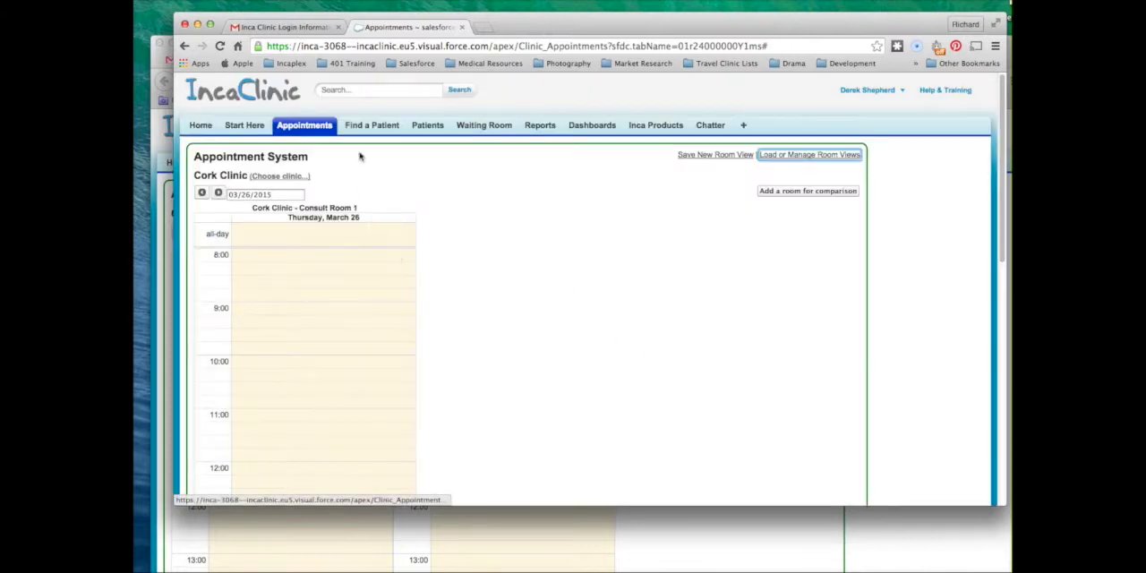
left_click(309, 125)
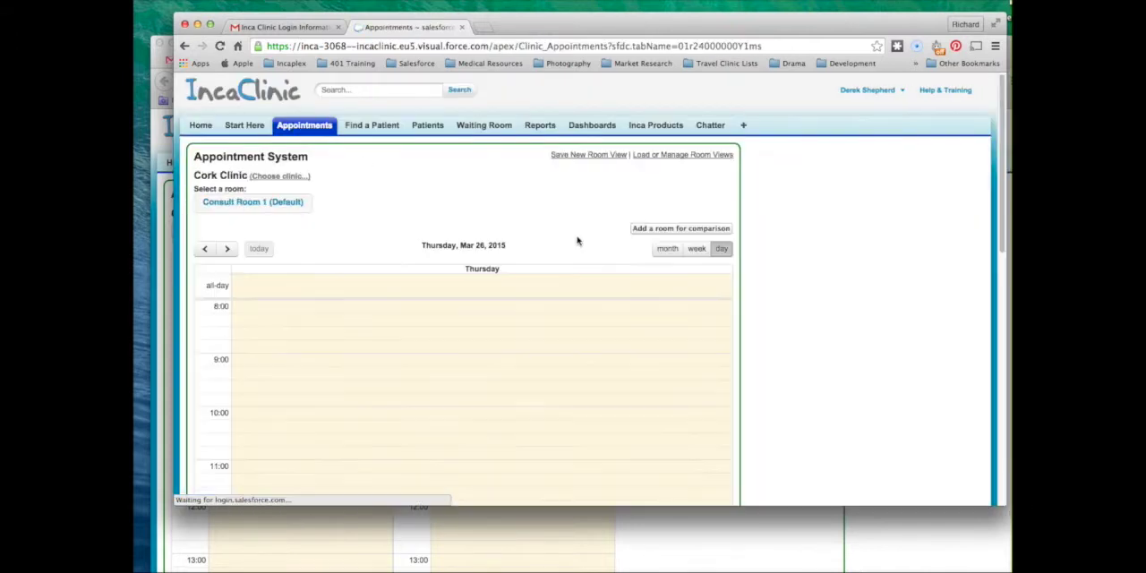
scroll(554, 227, "down", 2)
scroll(548, 225, "up", 1)
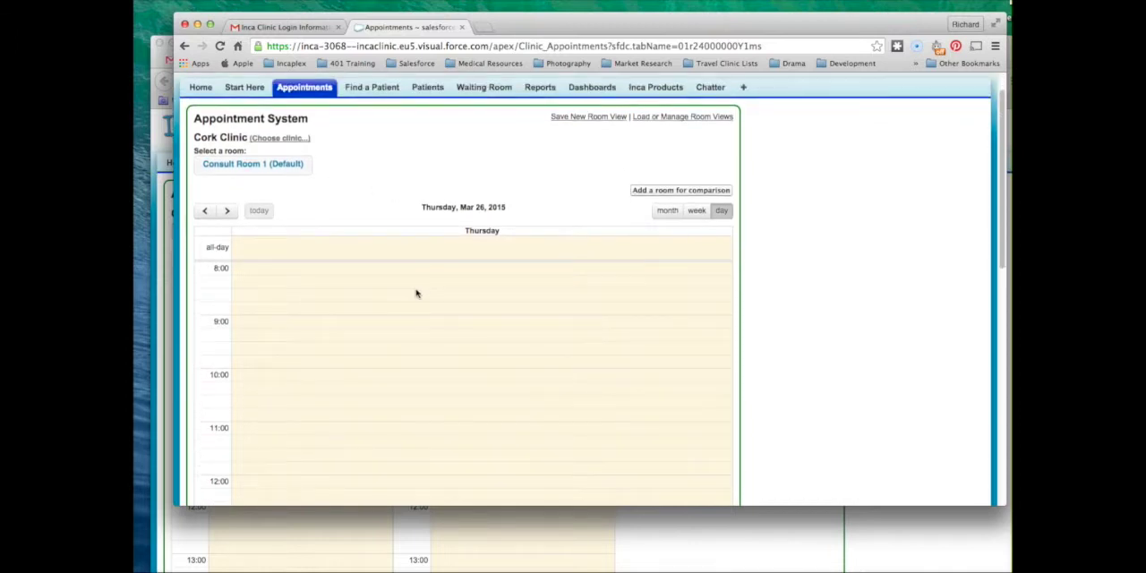
Switch to the first user's Firefox window and reload the Appointments page to check its default room view
left_click(679, 520)
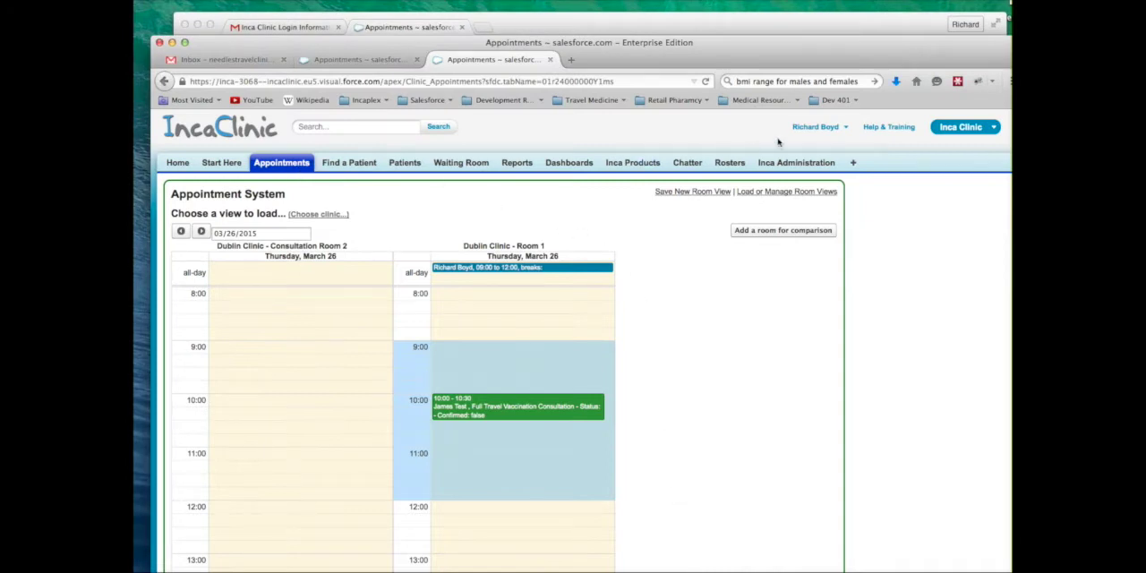
left_click(299, 171)
scroll(668, 287, "down", 1)
scroll(663, 286, "up", 2)
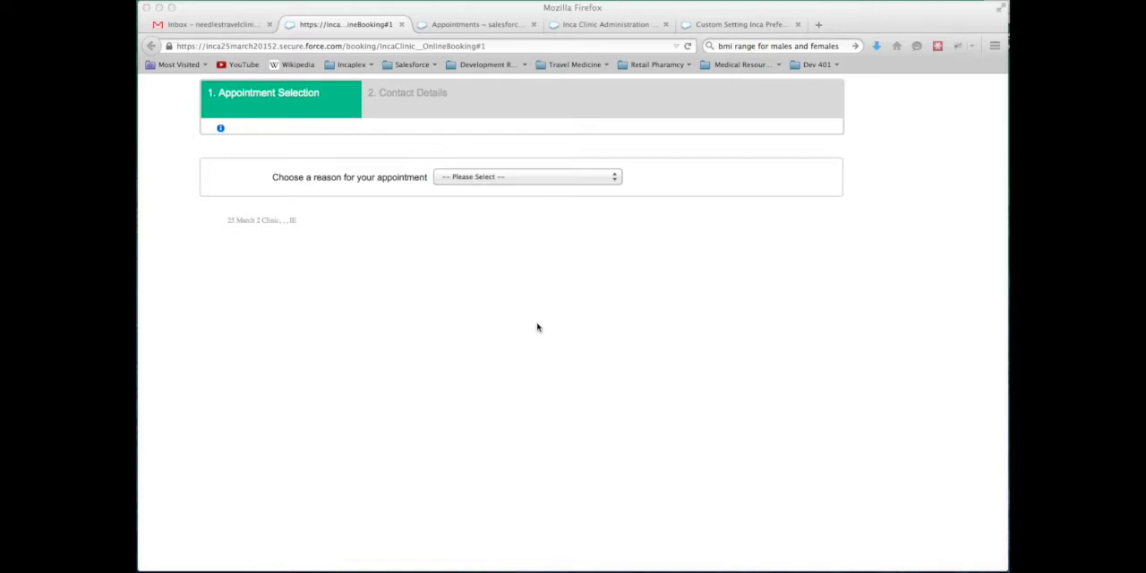
Set the online booking reason to Other reason and inspect the available locations
left_click(530, 181)
left_click(531, 181)
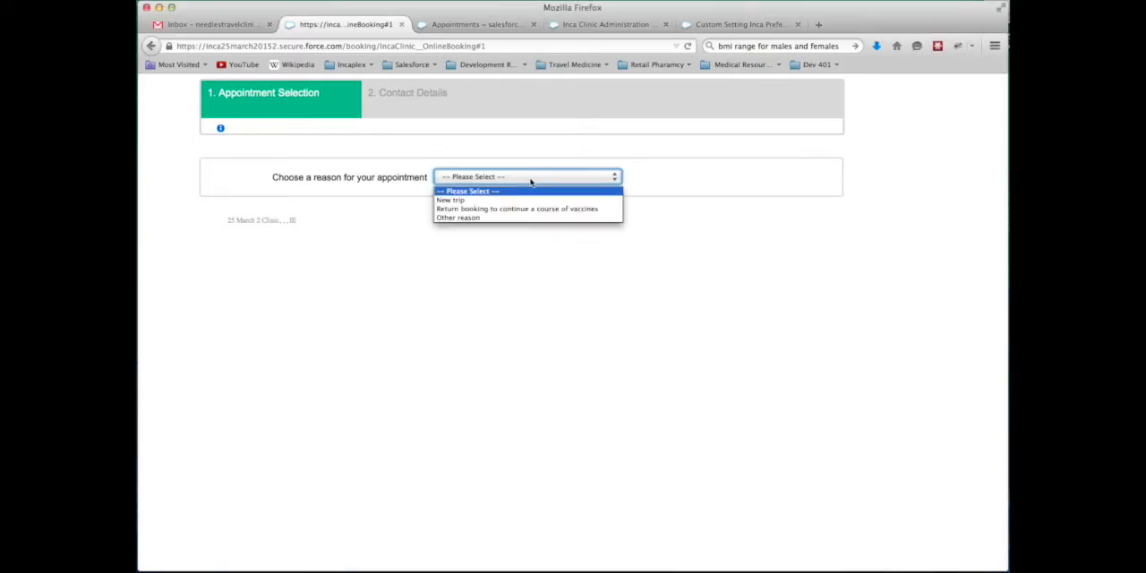
left_click(491, 217)
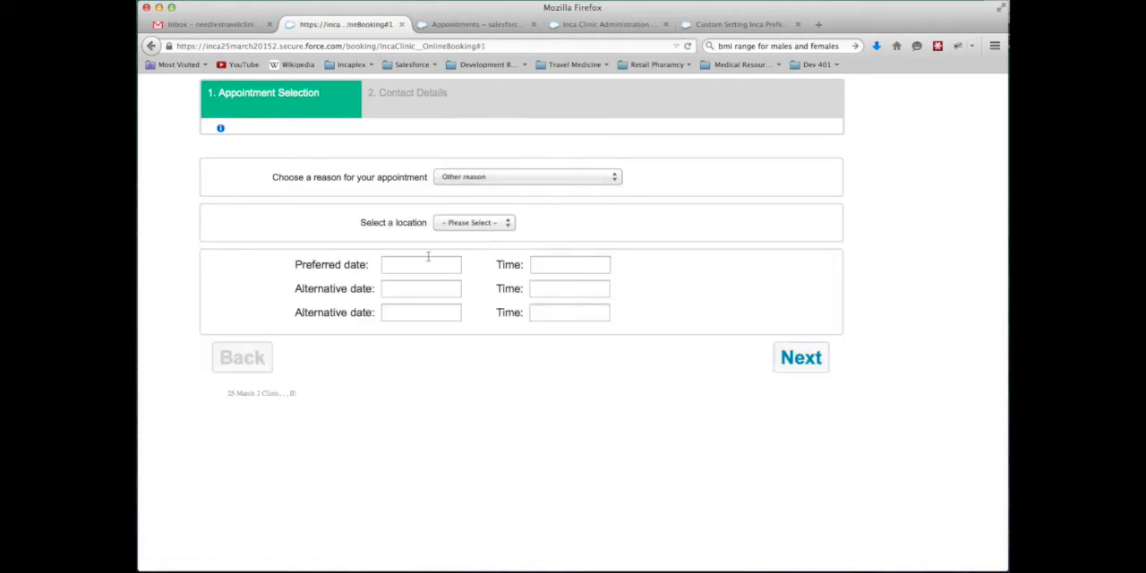
left_click(469, 226)
left_click(586, 217)
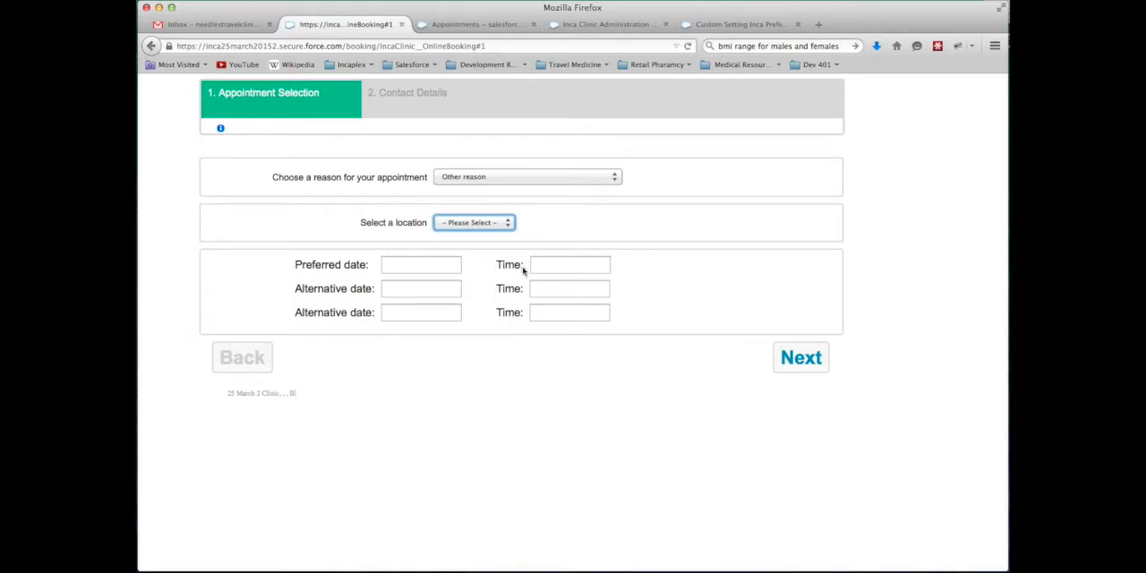
Set the online booking reason to New trip and the location to Dublin Clinic-Travel Clinic
left_click(537, 179)
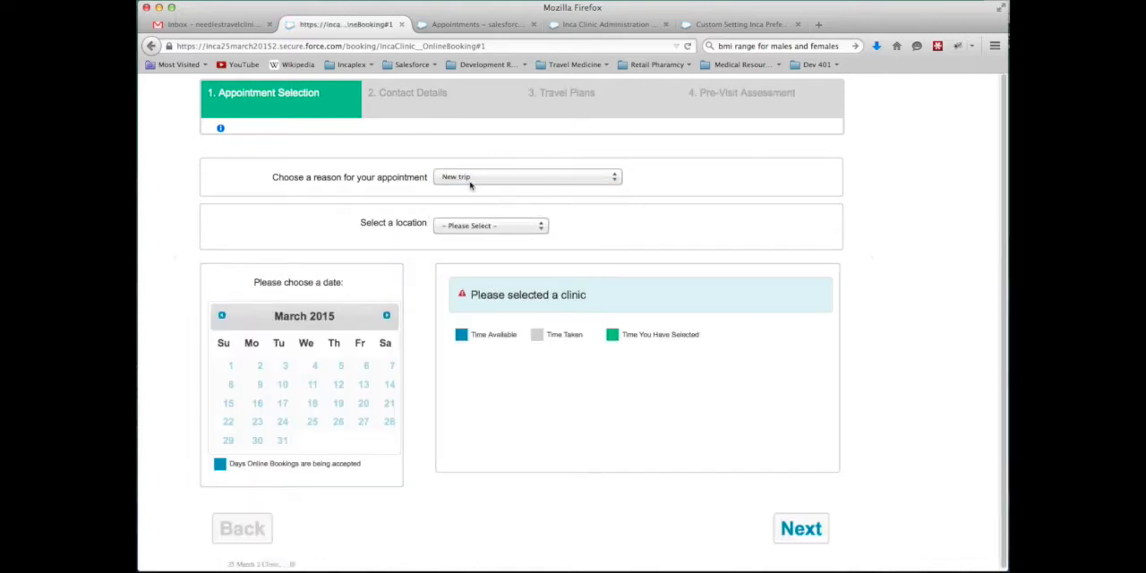
left_click(466, 225)
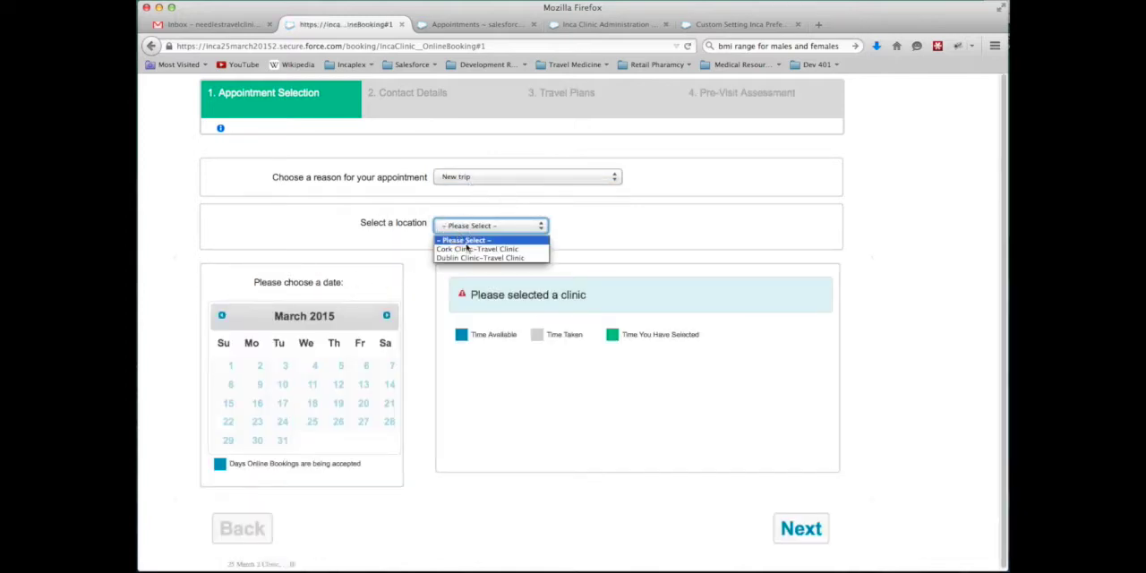
left_click(467, 248)
left_click(494, 230)
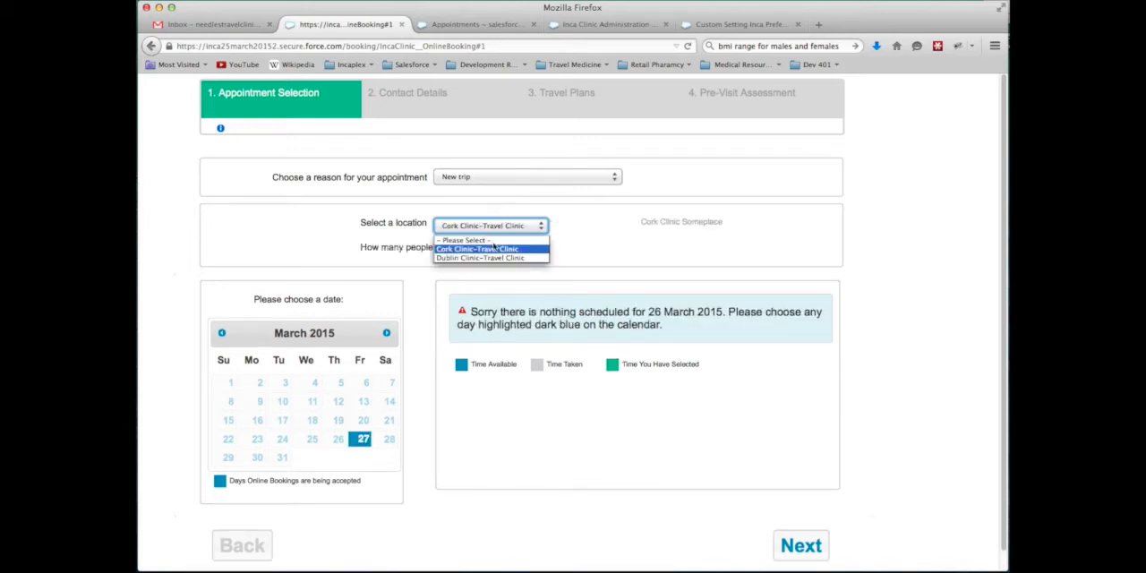
left_click(494, 262)
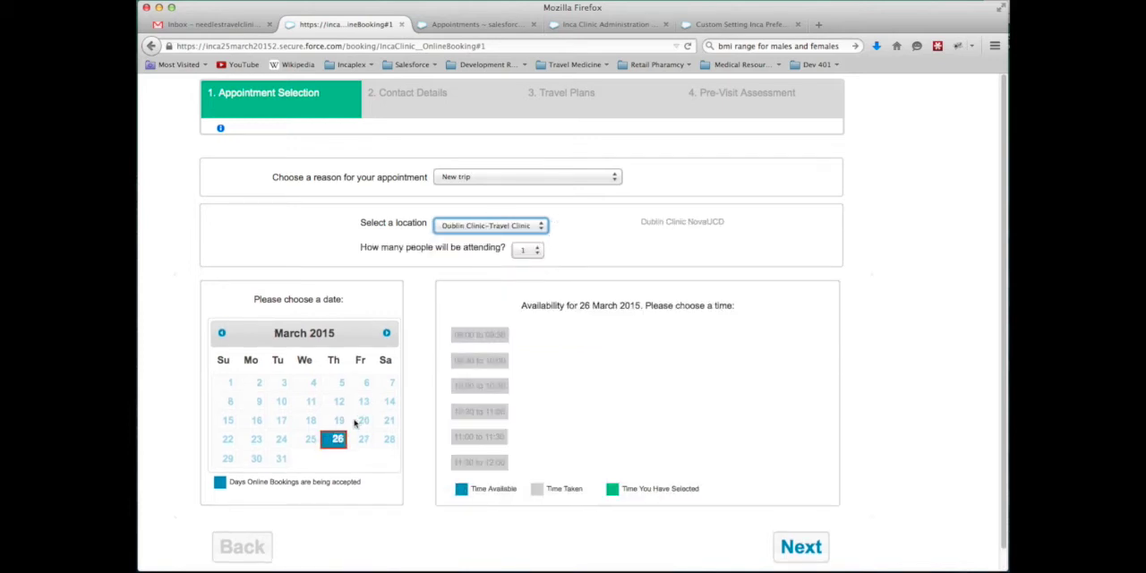
Choose 2 April 2015 as the booking date and try 2 and 3 attendees to compare the time slots
left_click(385, 333)
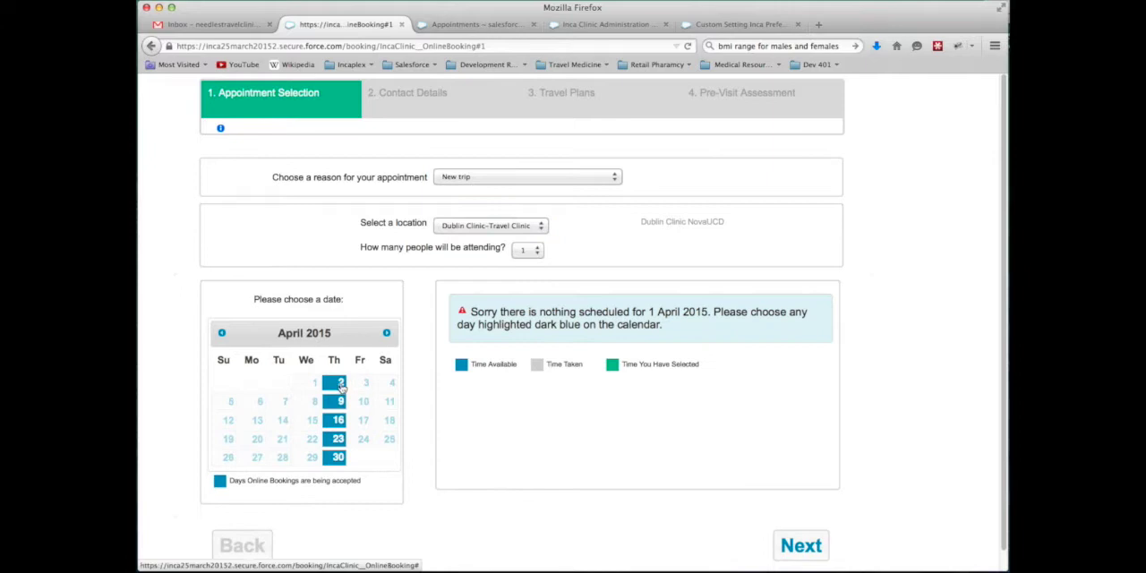
left_click(339, 385)
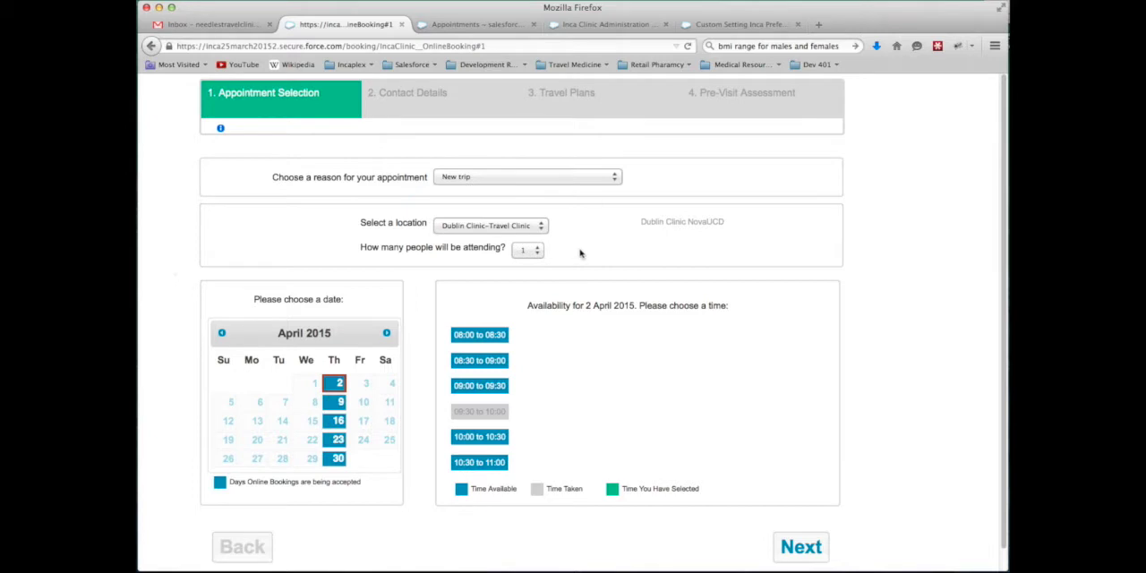
left_click(538, 252)
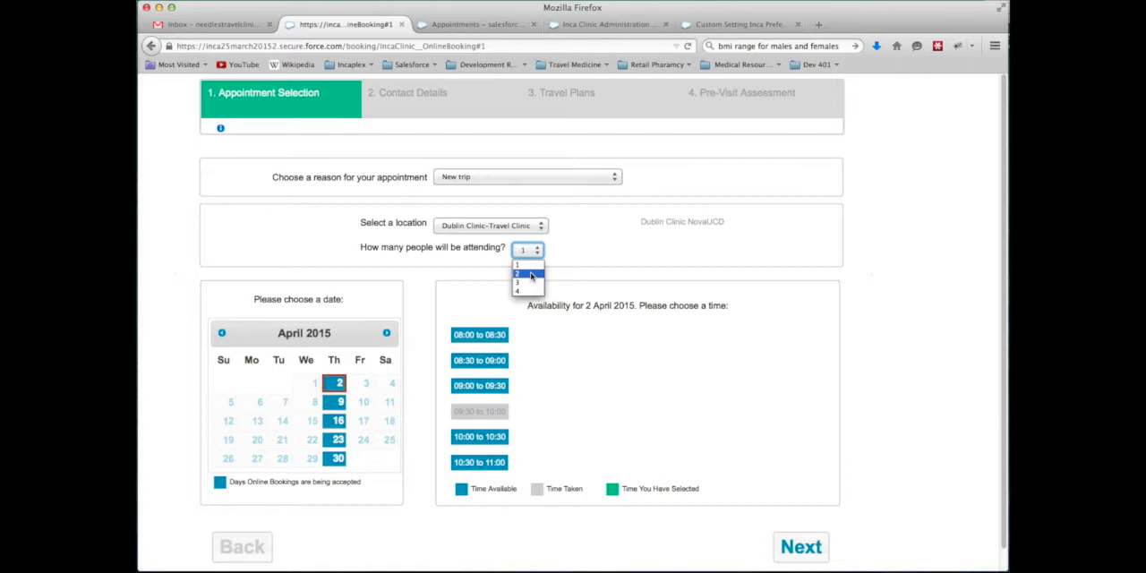
left_click(531, 275)
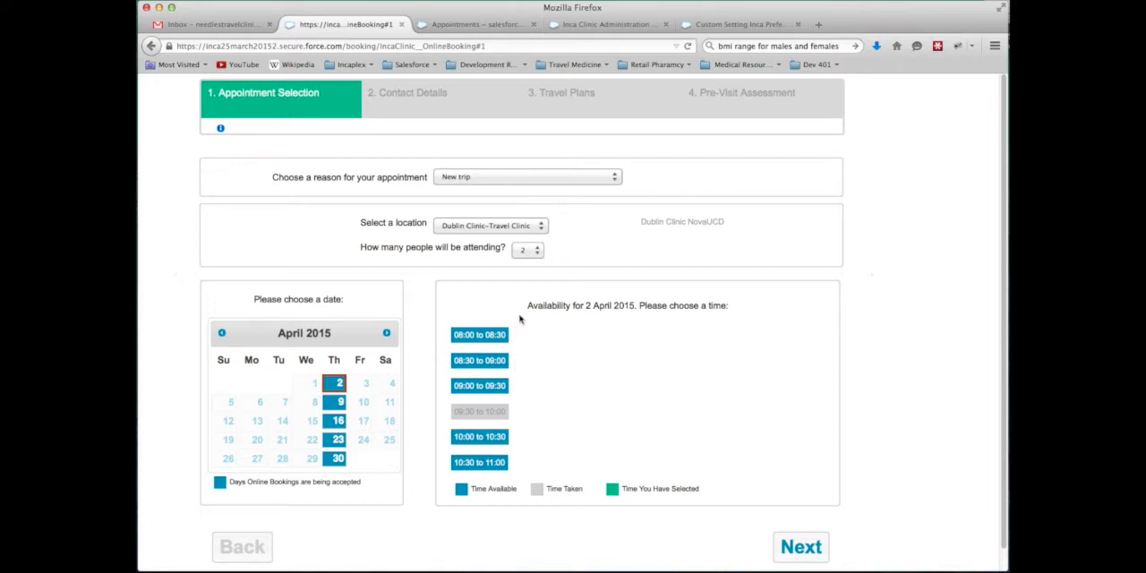
left_click(533, 257)
left_click(525, 281)
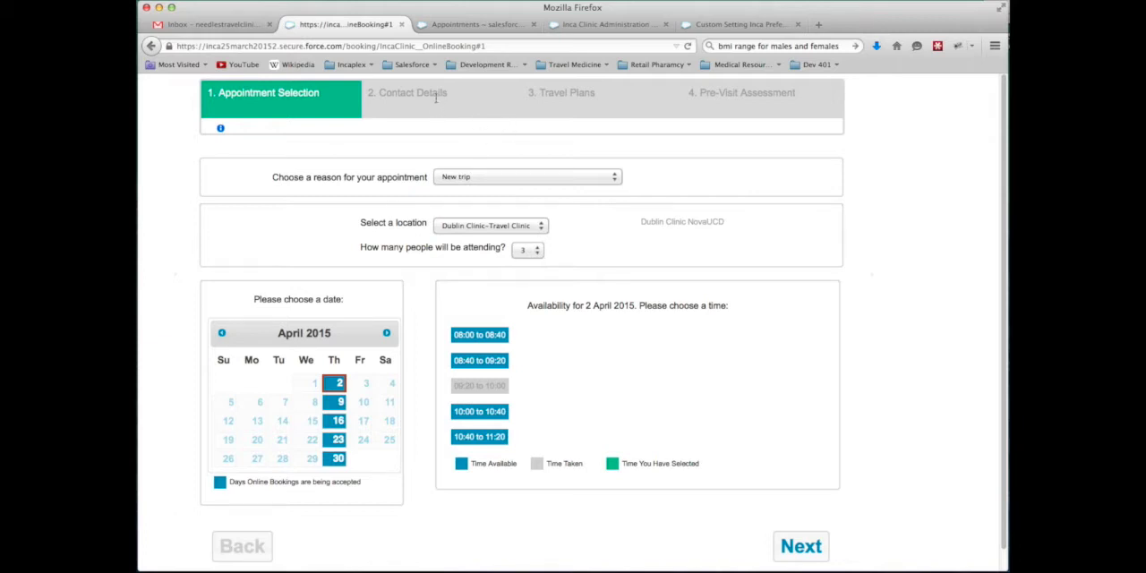
Close the online booking page and return to the Dublin Clinics appointment calendar
left_click(401, 24)
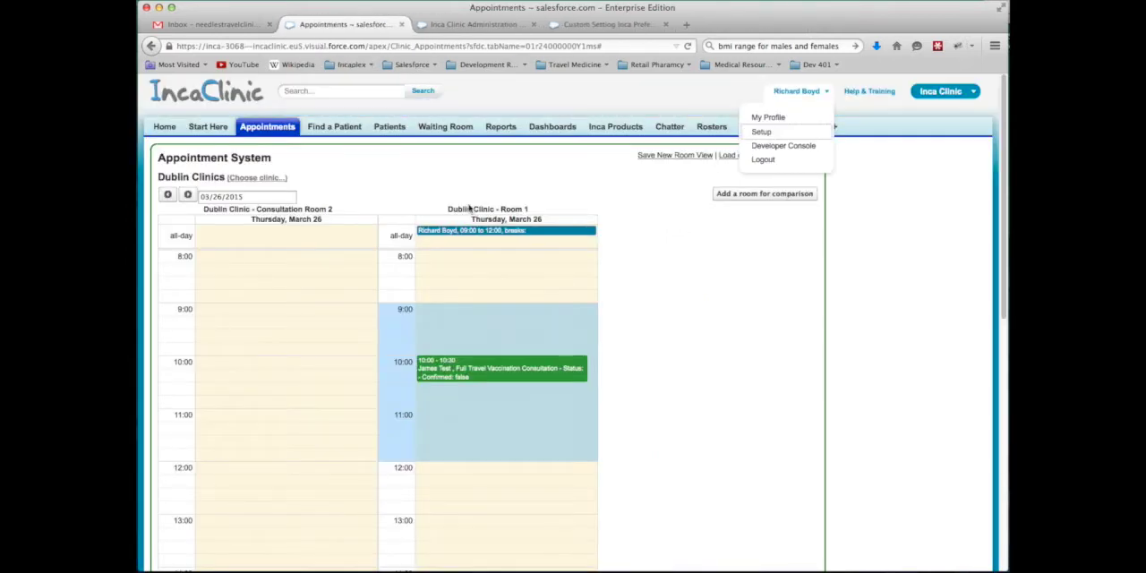
left_click(709, 249)
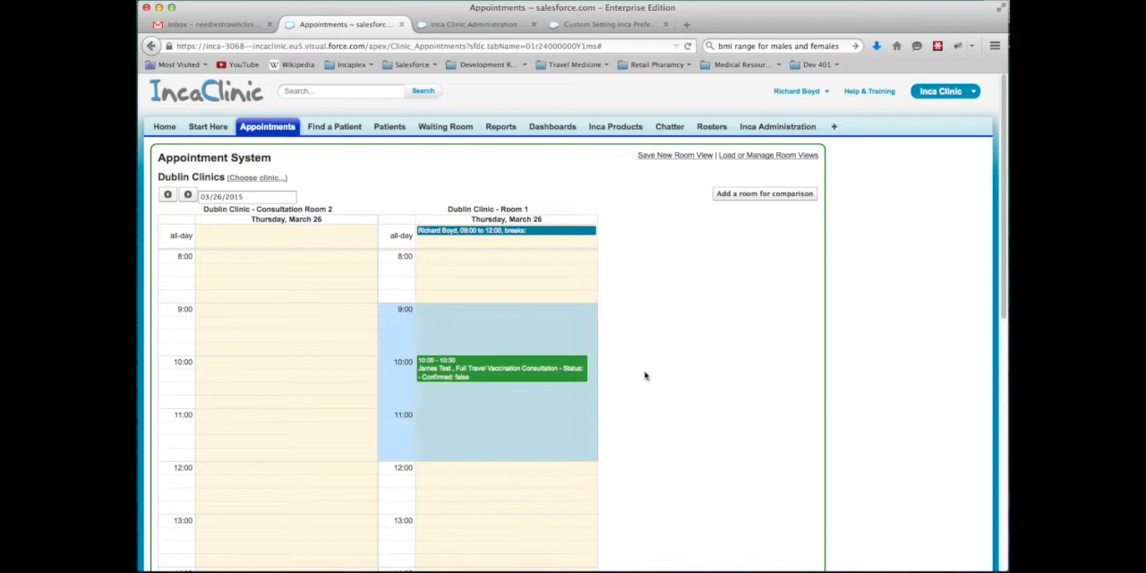
left_click(505, 422)
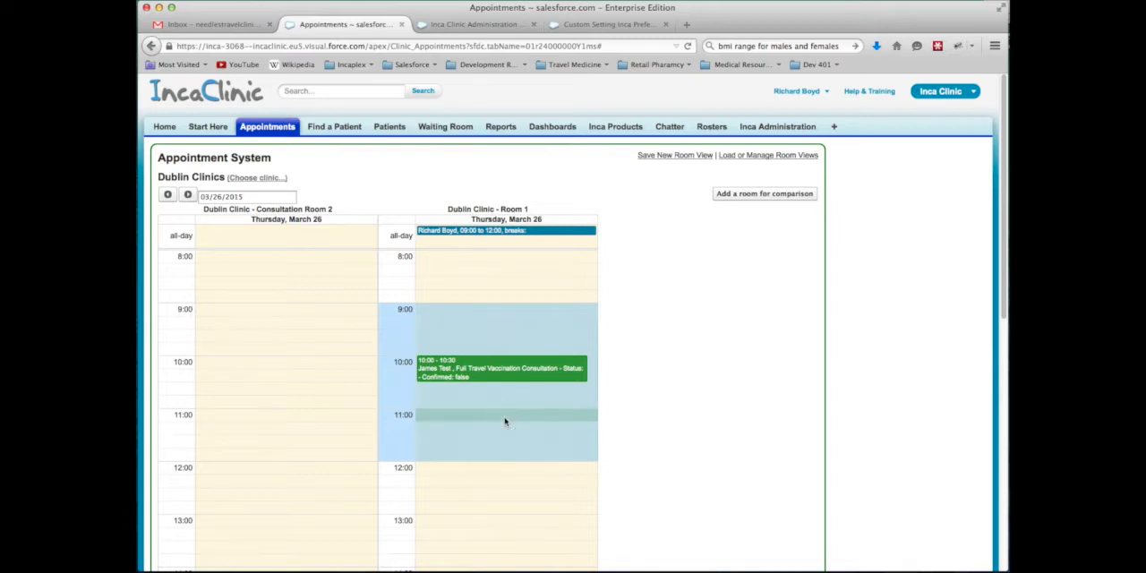
left_click(686, 285)
Switch the appointment system to Dublin Clinic and open the Consultation Room 2 calendar
left_click(240, 178)
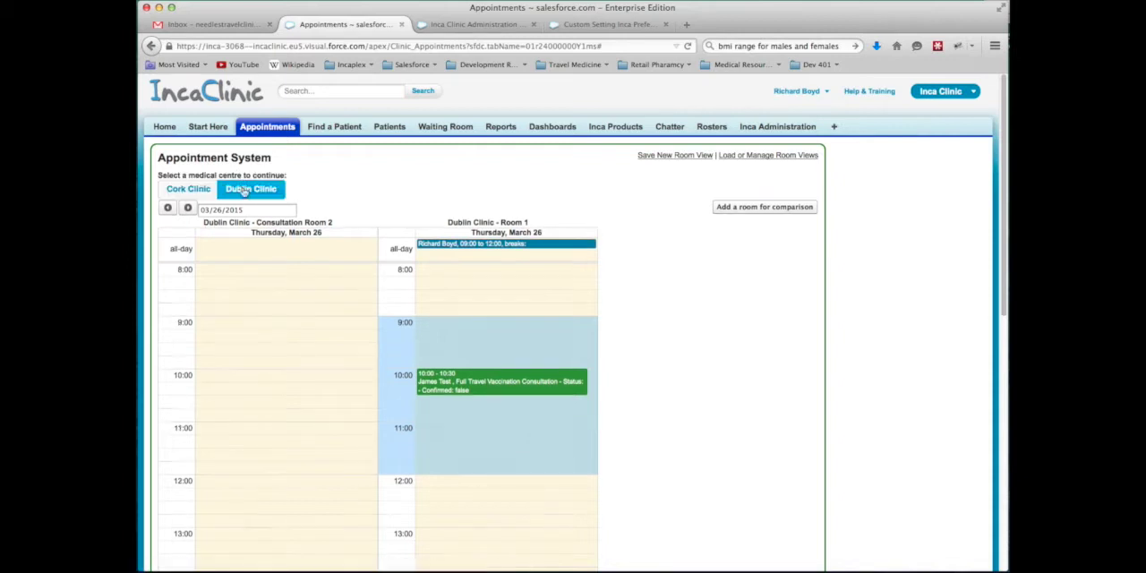
left_click(236, 193)
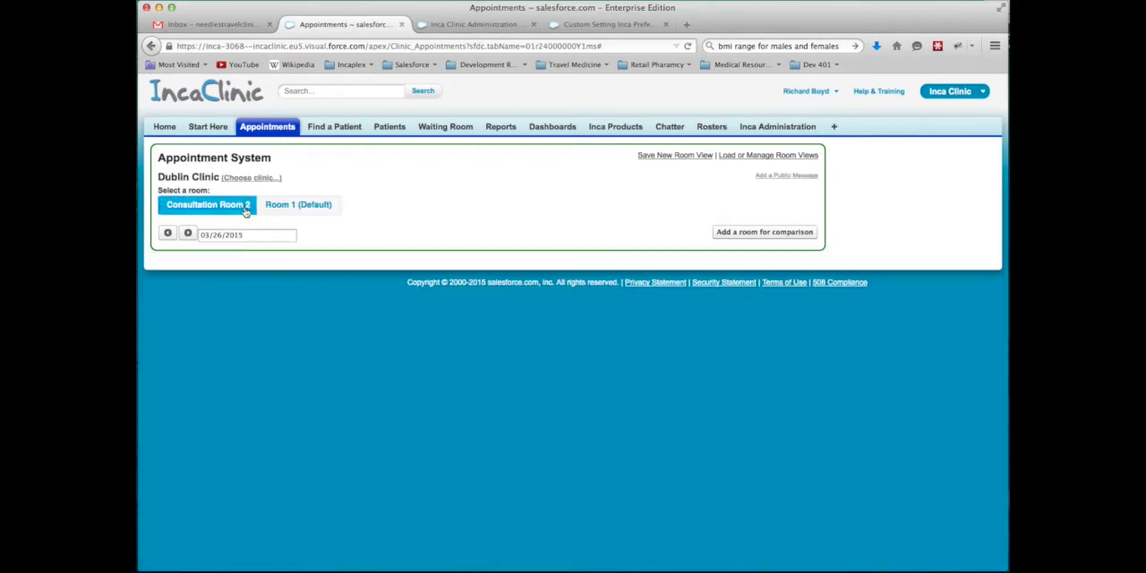
left_click(265, 210)
left_click(241, 208)
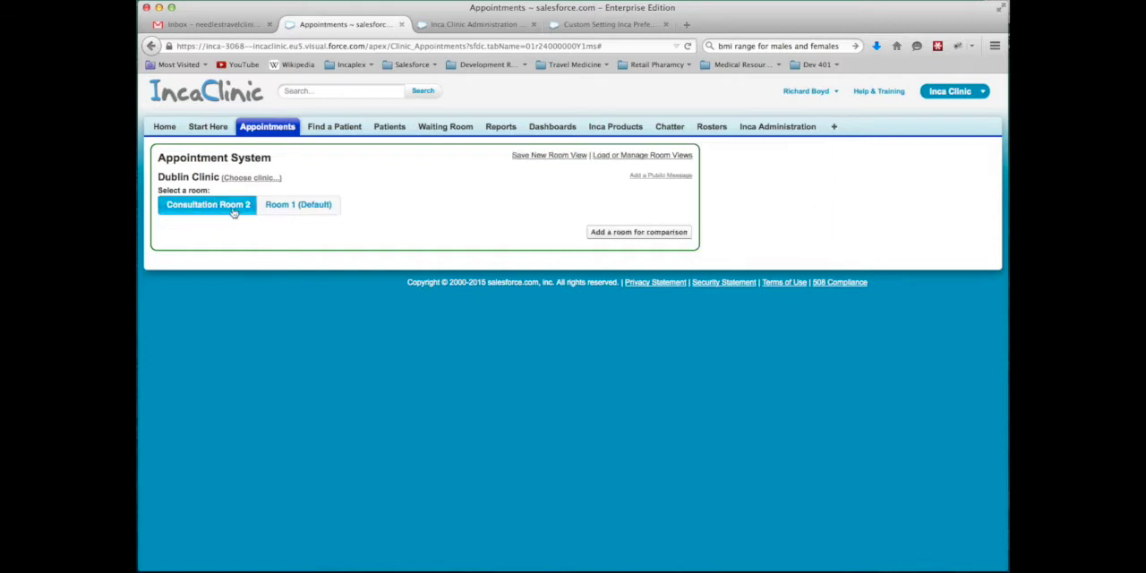
Show the Consultation Room 2 calendar by month and open the schedule for Friday 27 March 2015
left_click(628, 252)
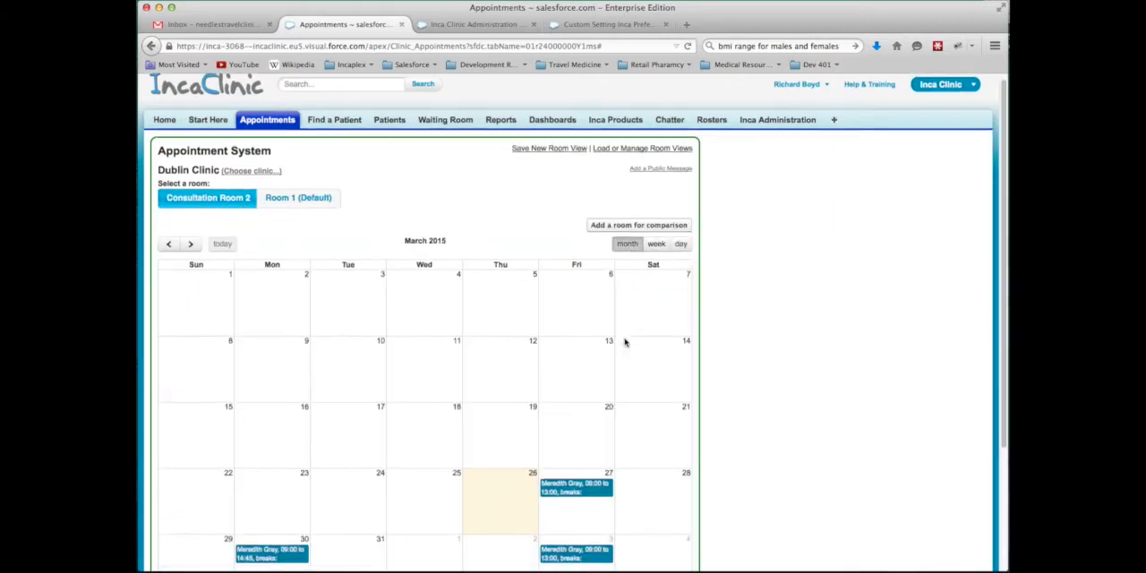
scroll(624, 341, "down", 3)
left_click(582, 360)
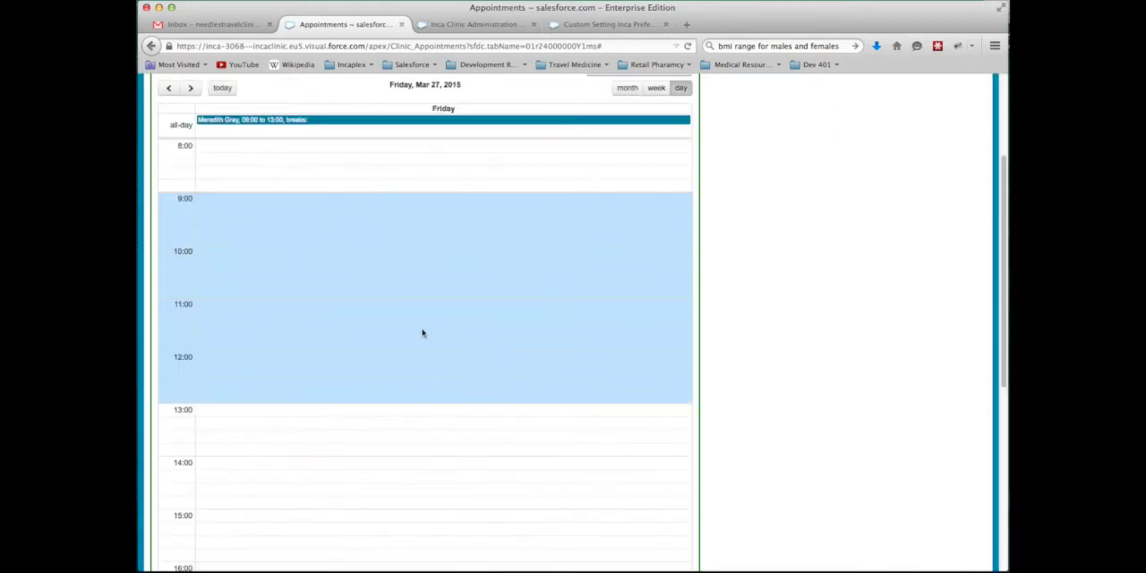
Start a new appointment at 10:00 on 27 March 2015 and set its care pathway to Corporate Assessment
left_click(319, 254)
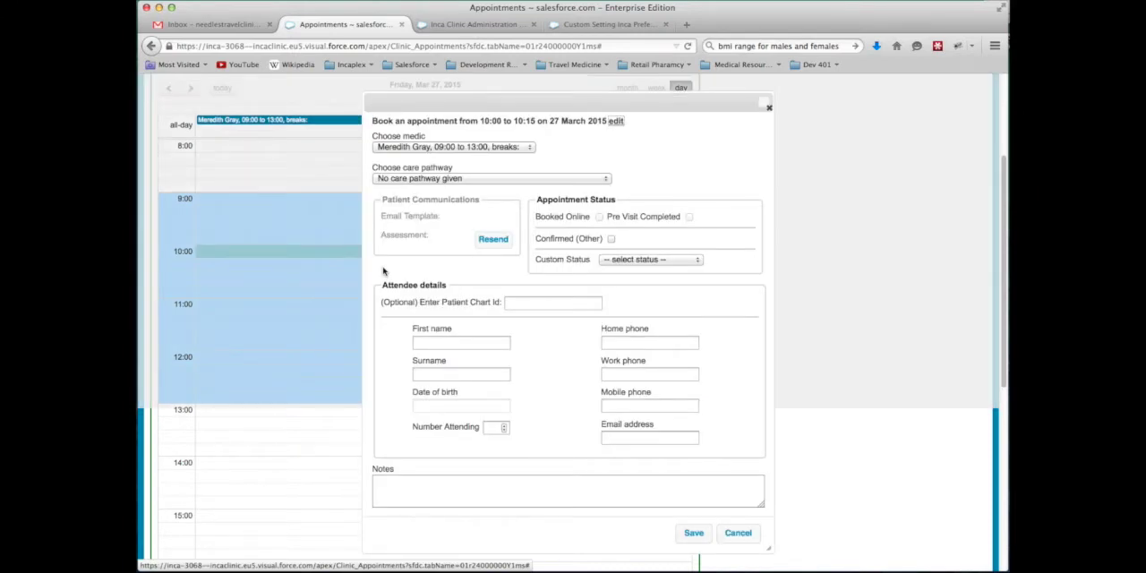
left_click(462, 181)
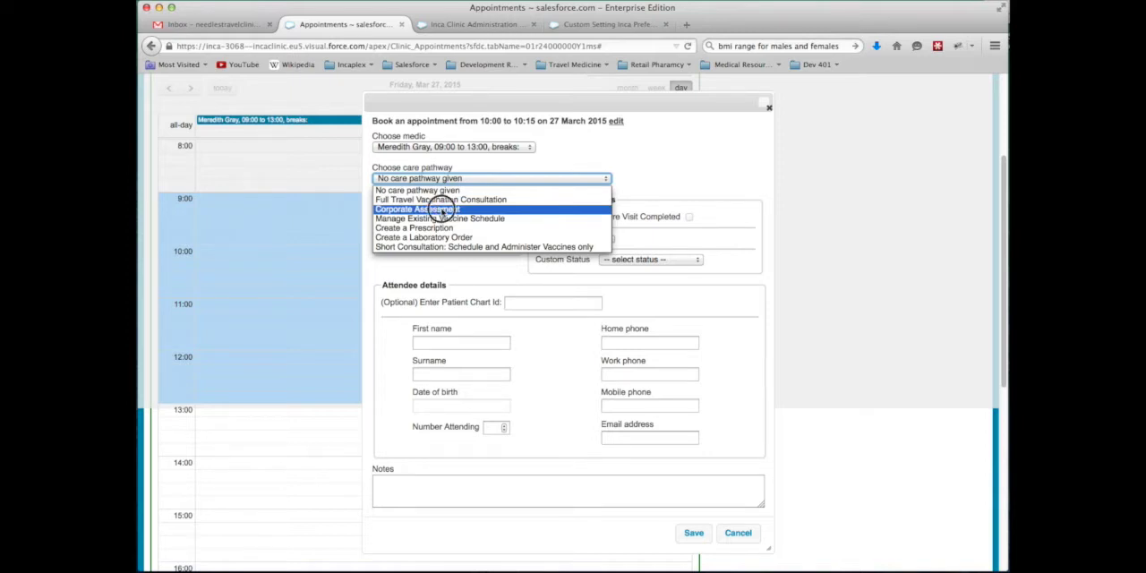
left_click(440, 209)
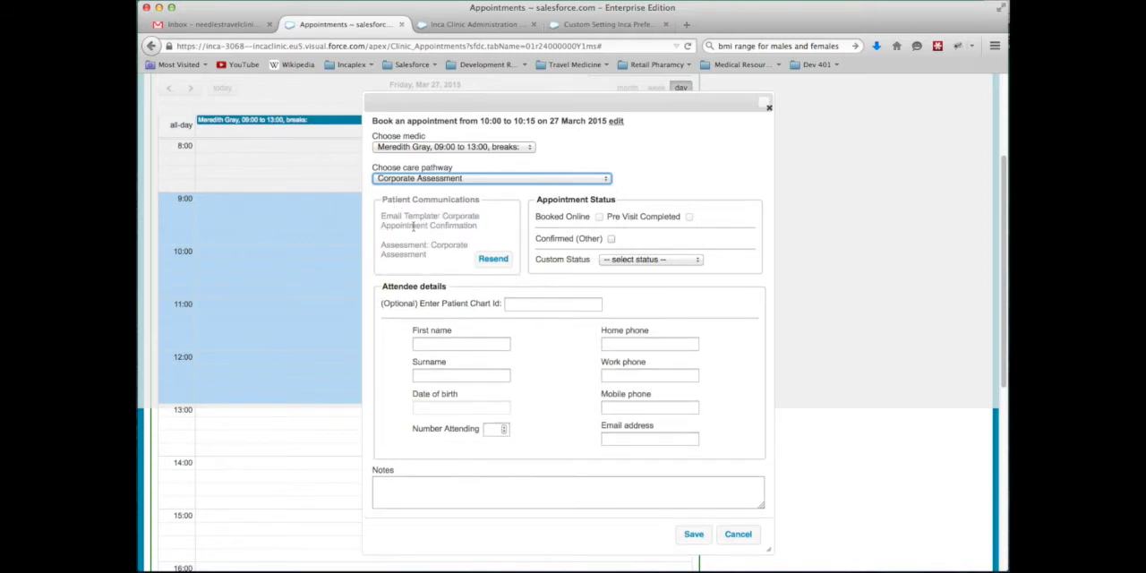
left_click_drag(440, 215, 441, 257)
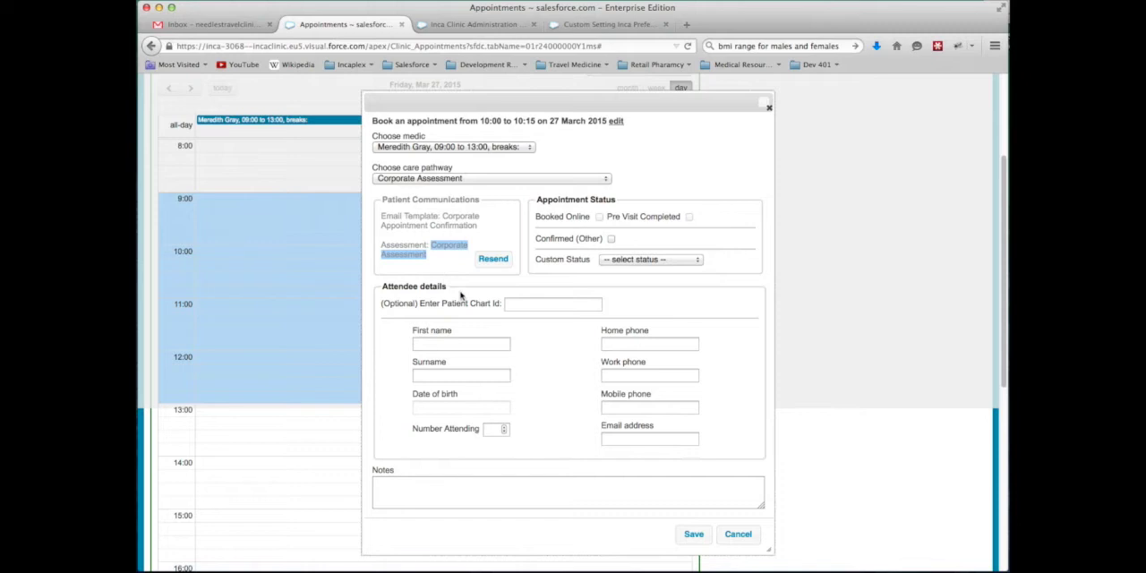
Fill in the attendee's first name, surname and e-mail address, and save the appointment
left_click(479, 342)
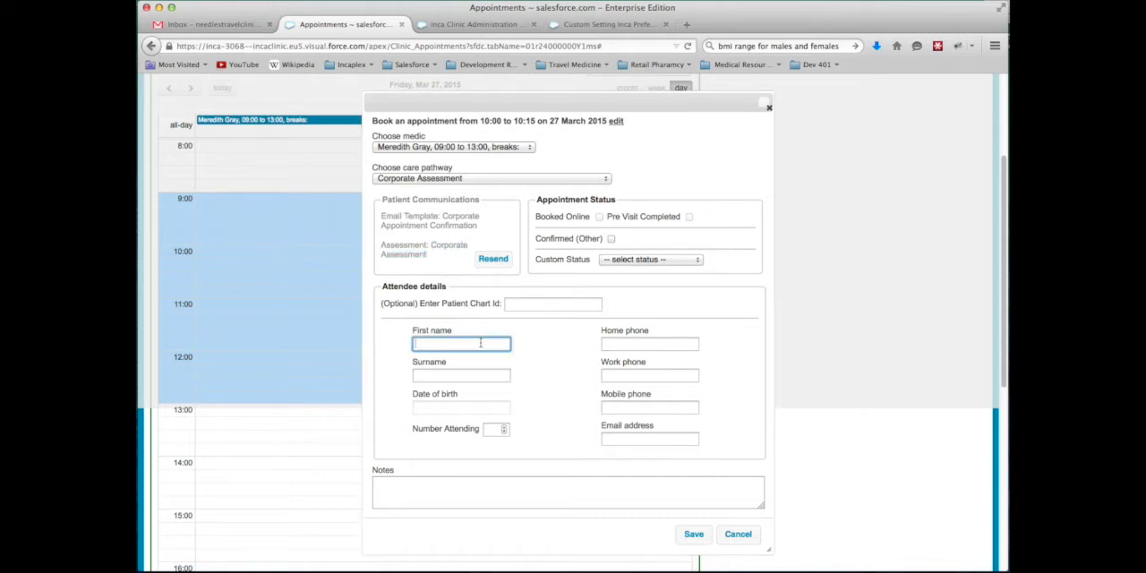
type("John")
key("Tab")
type("Test")
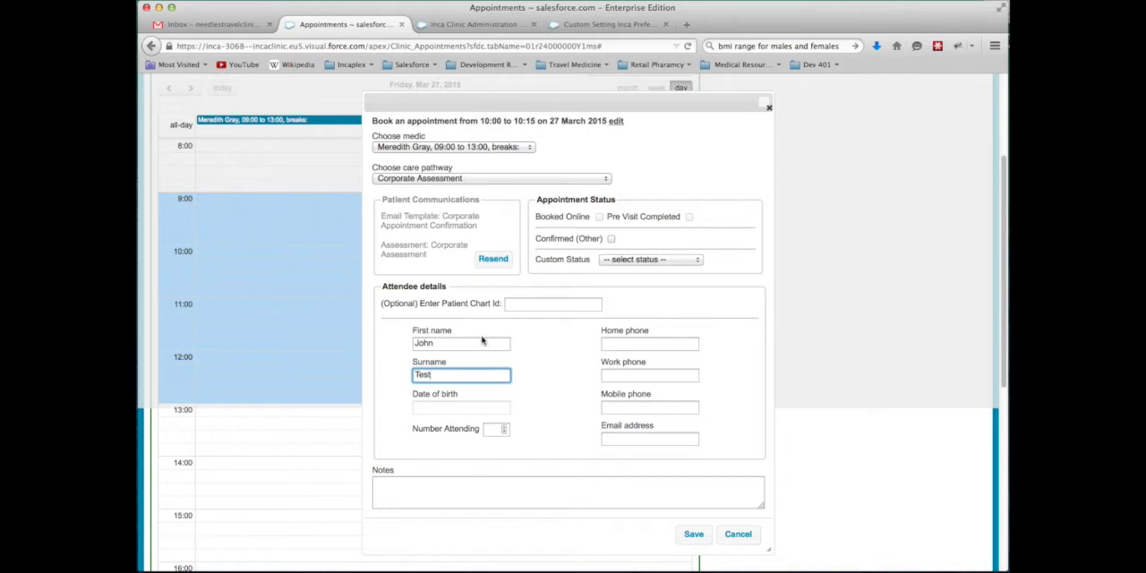
left_click(607, 437)
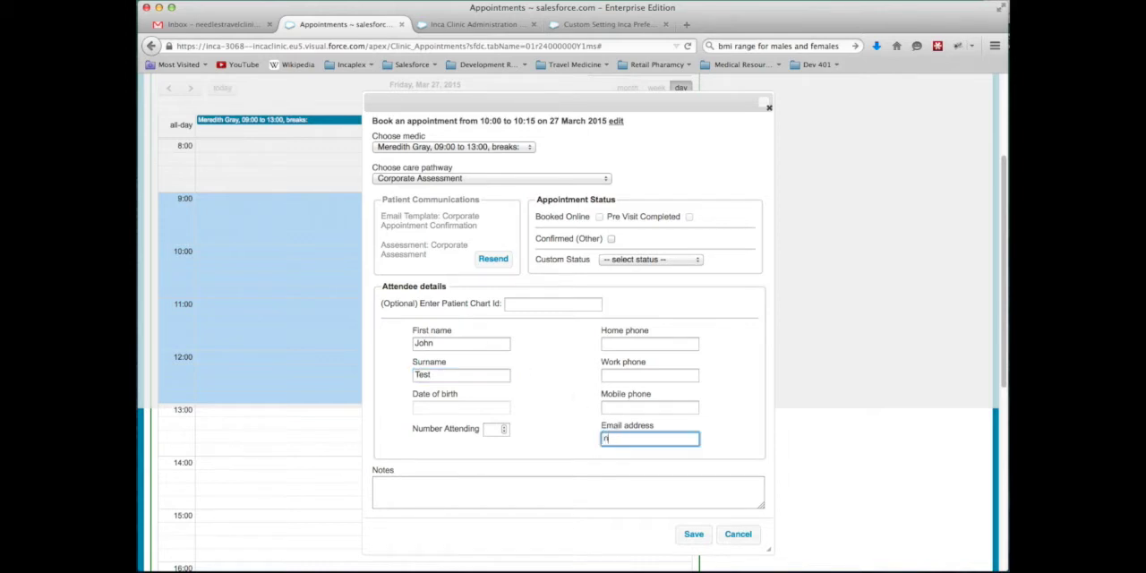
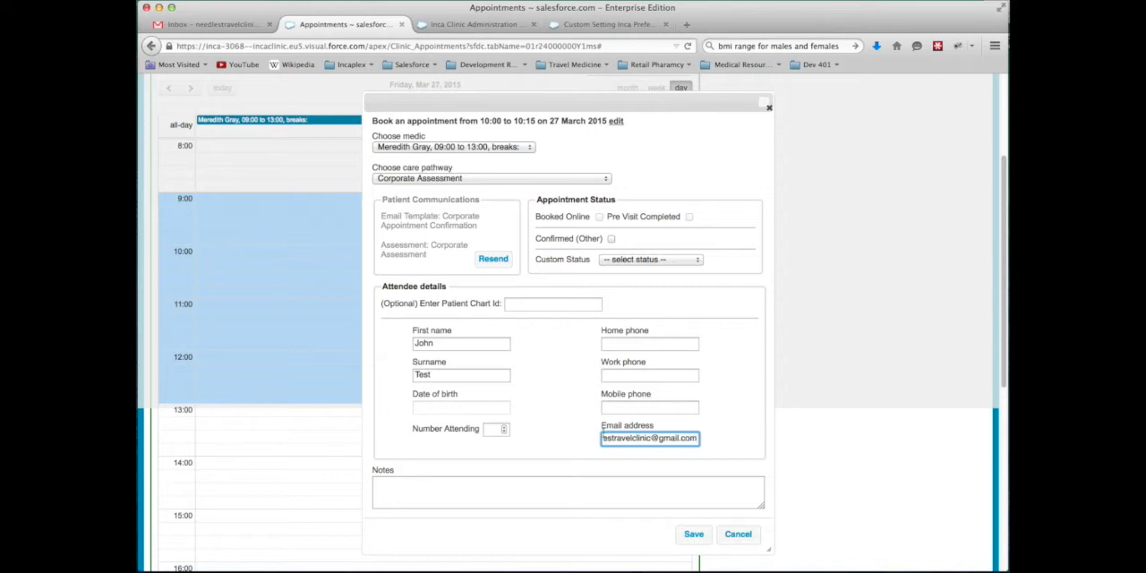
left_click(686, 536)
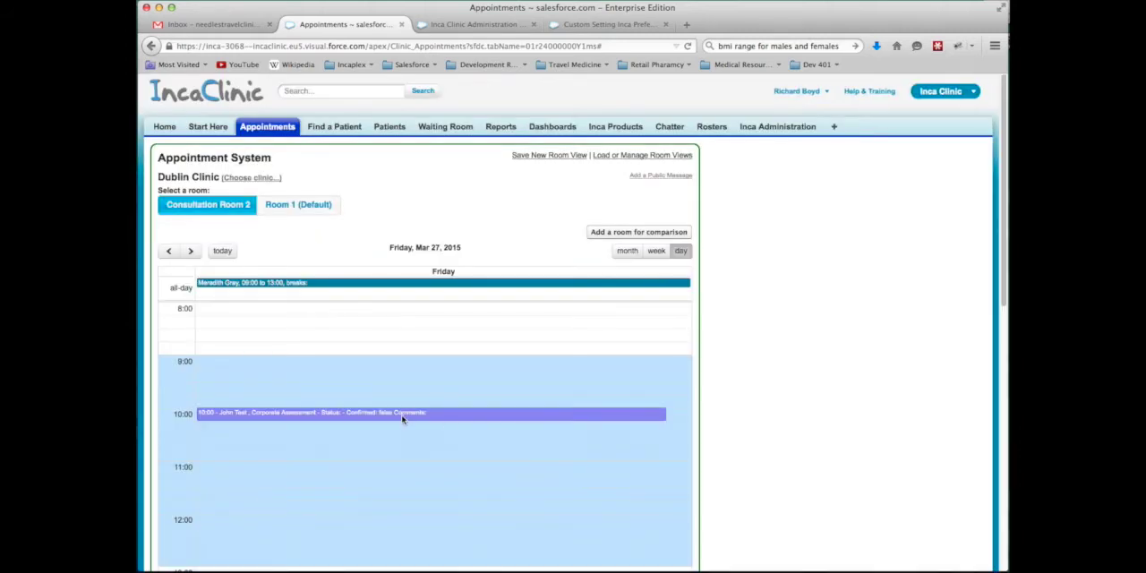
Switch to Gmail and refresh the inbox to check for the appointment confirmation e-mails
left_click(224, 25)
left_click(179, 184)
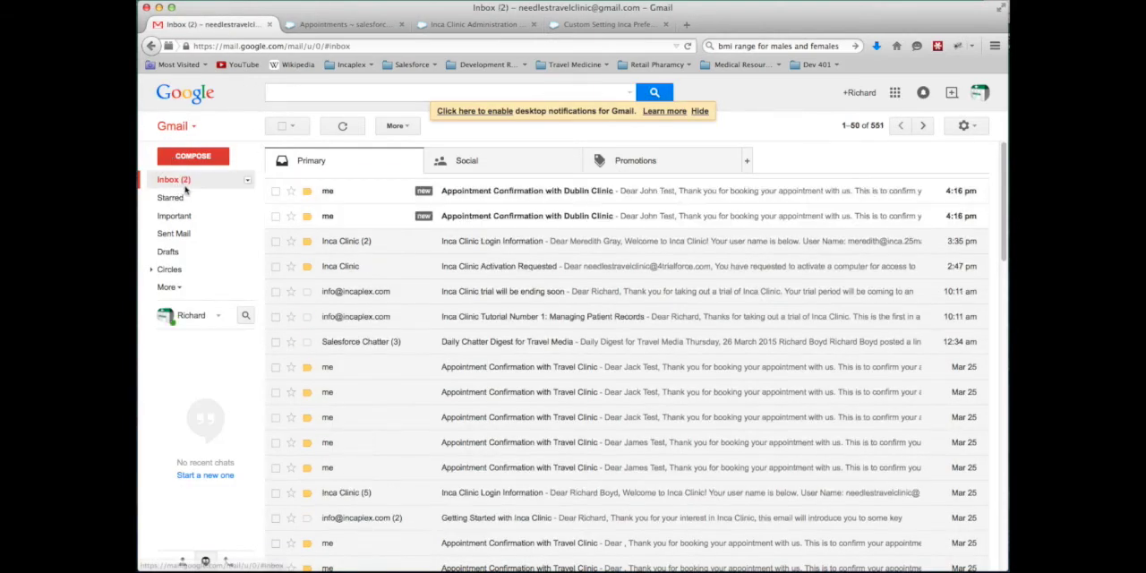
Open the newest Dublin Clinic appointment confirmation e-mail, follow its online questionnaire link, and continue to the contact details
left_click(331, 191)
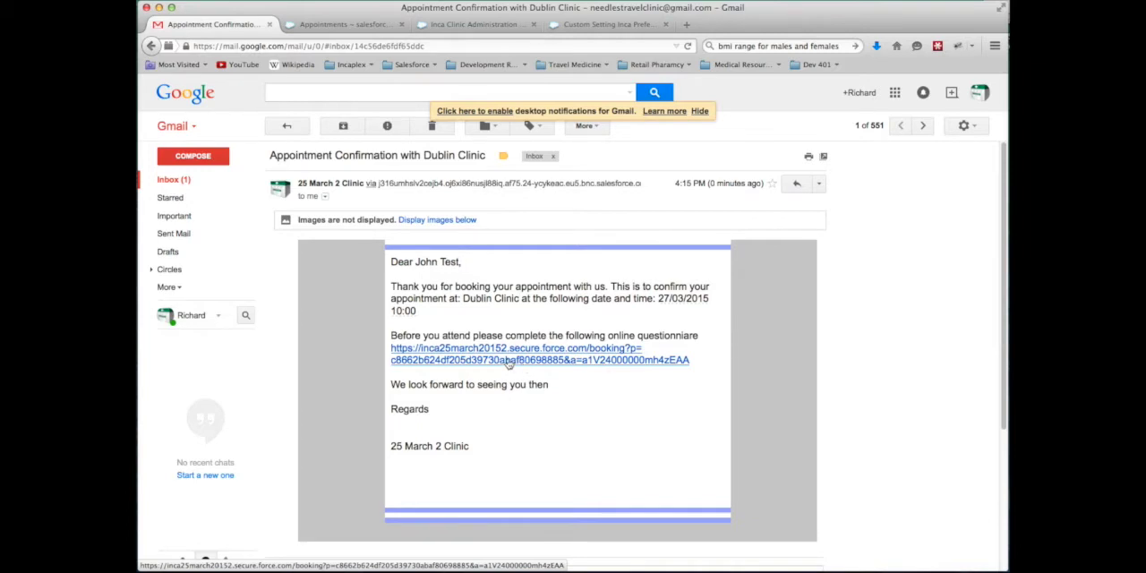
left_click(507, 361)
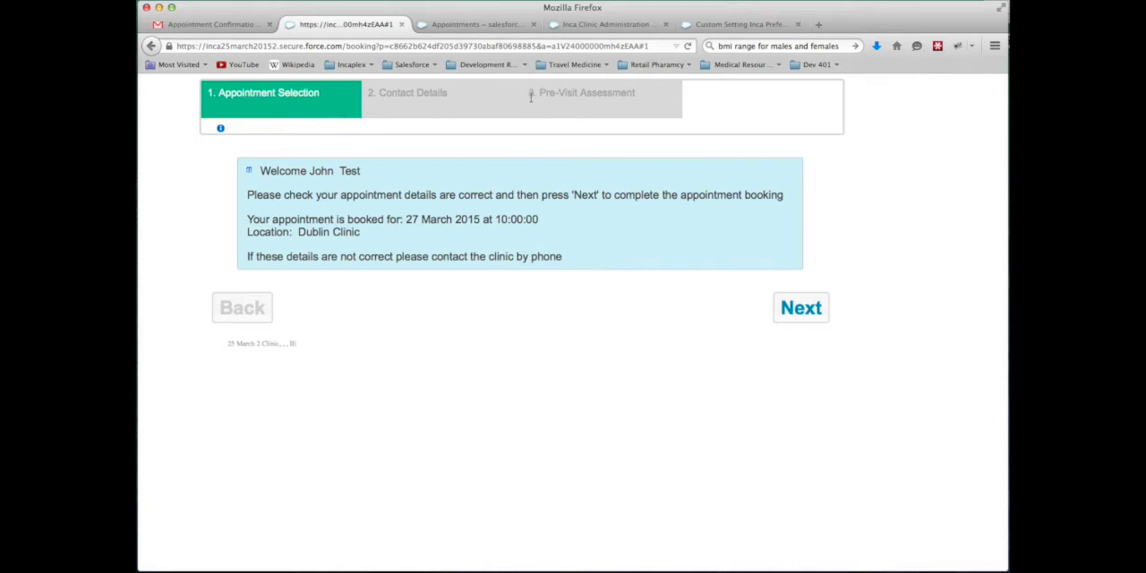
left_click(812, 310)
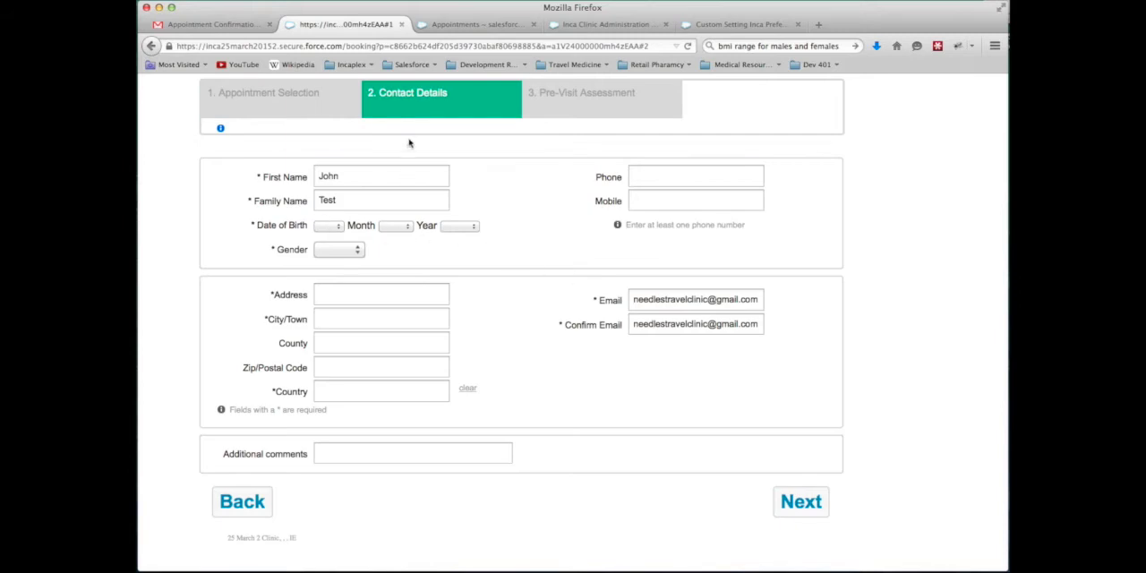
Enter the attendee's date of birth and set the gender to Male
left_click(336, 226)
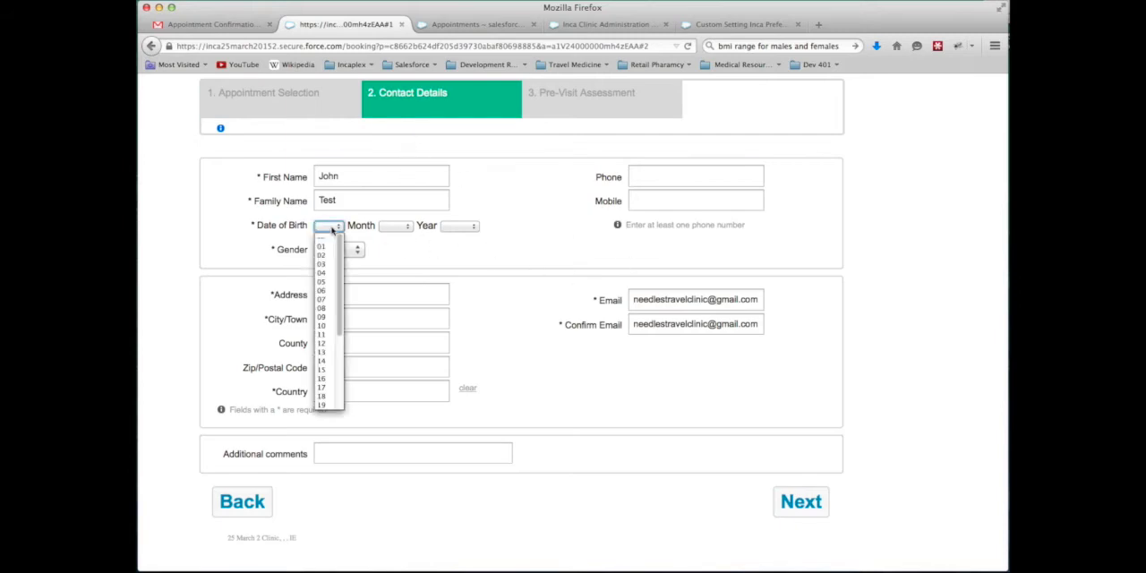
left_click(327, 273)
left_click(389, 226)
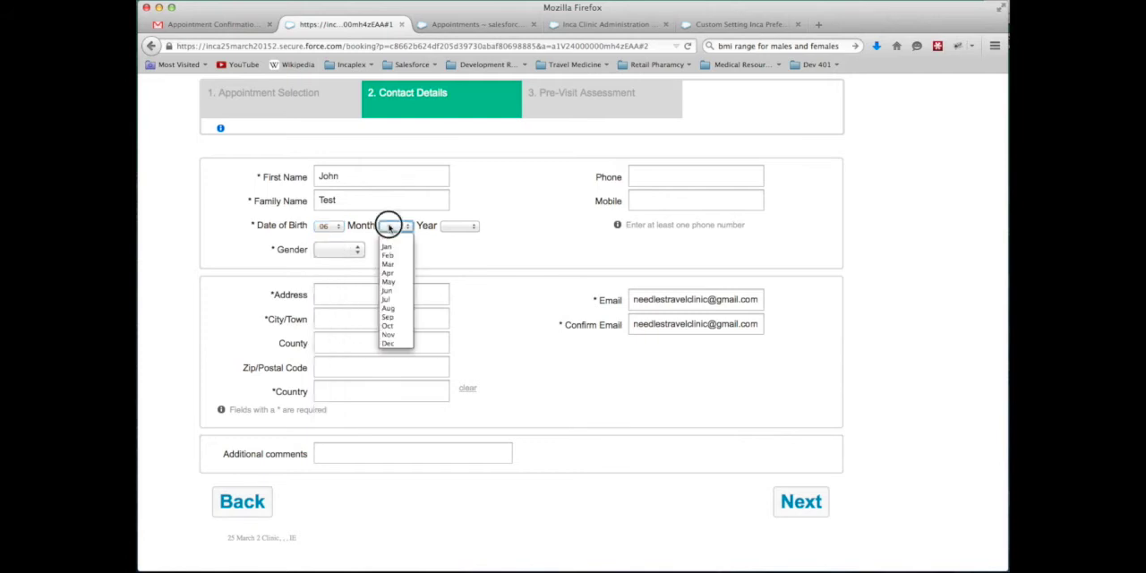
left_click(388, 325)
left_click(465, 226)
scroll(456, 331, "down", 3)
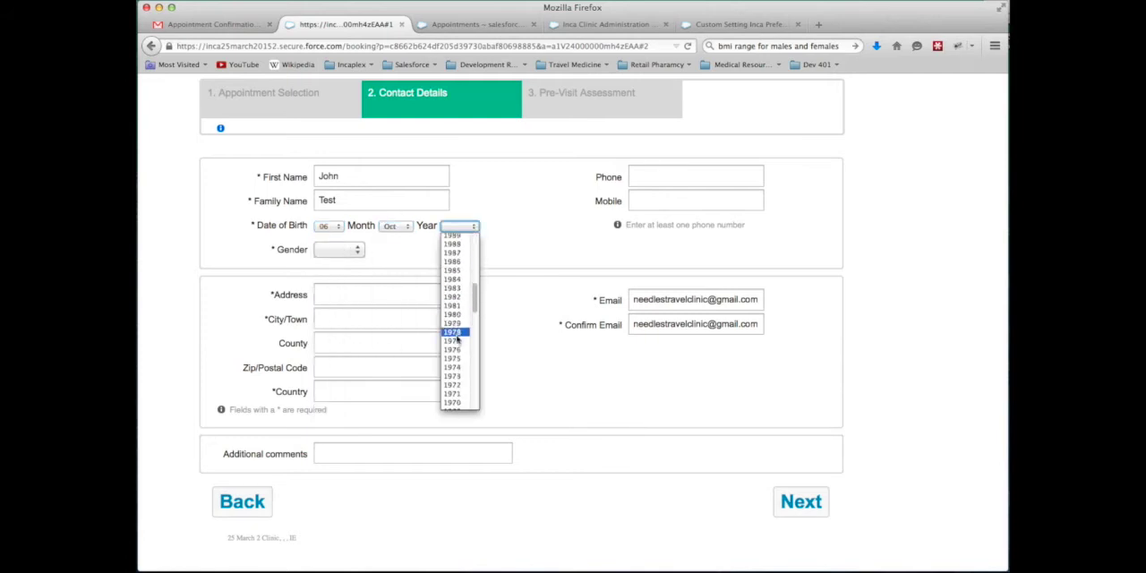
left_click(455, 336)
left_click(352, 273)
Fill in the attendee's postal address and remaining contact details, and continue to the Pre-Visit Assessment
left_click(353, 300)
type("20 ")
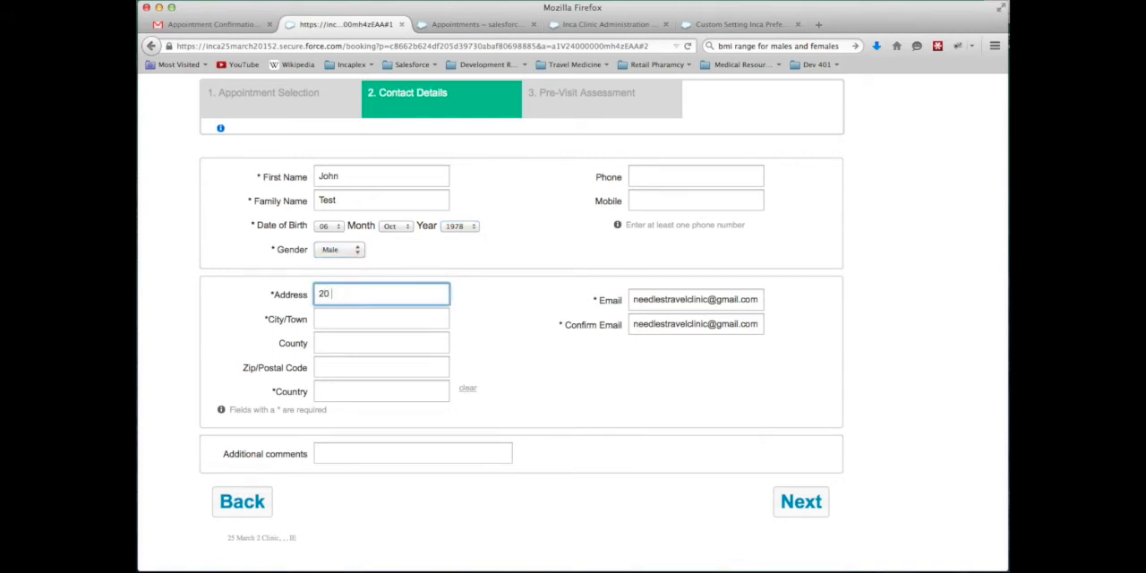
type("Someplace")
key("Tab")
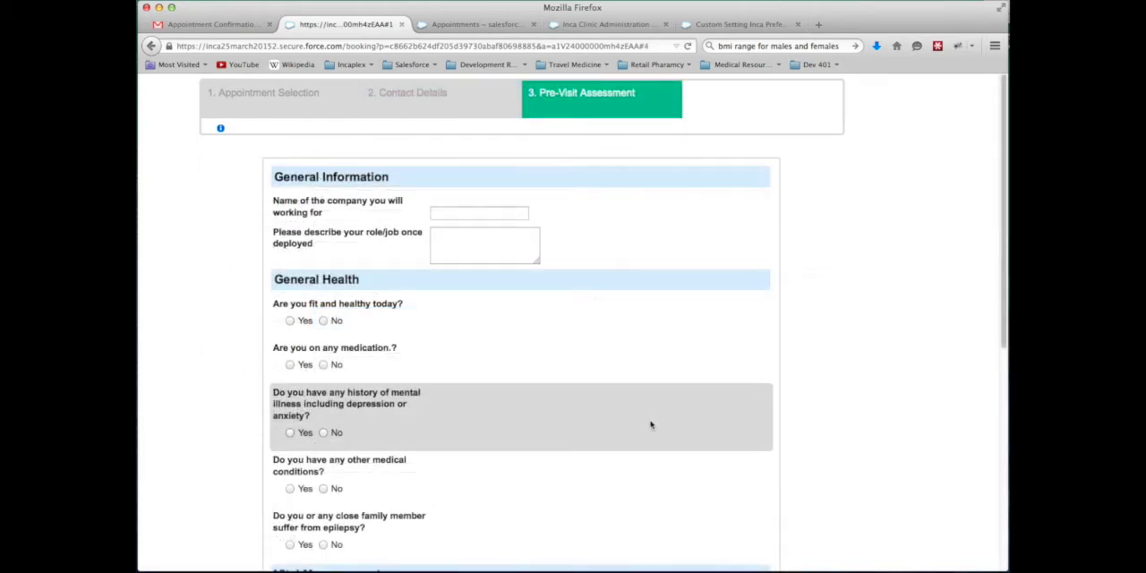
In the General Information section, enter Acme Corp as the company and Engineer as the role once deployed
scroll(651, 425, "down", 2)
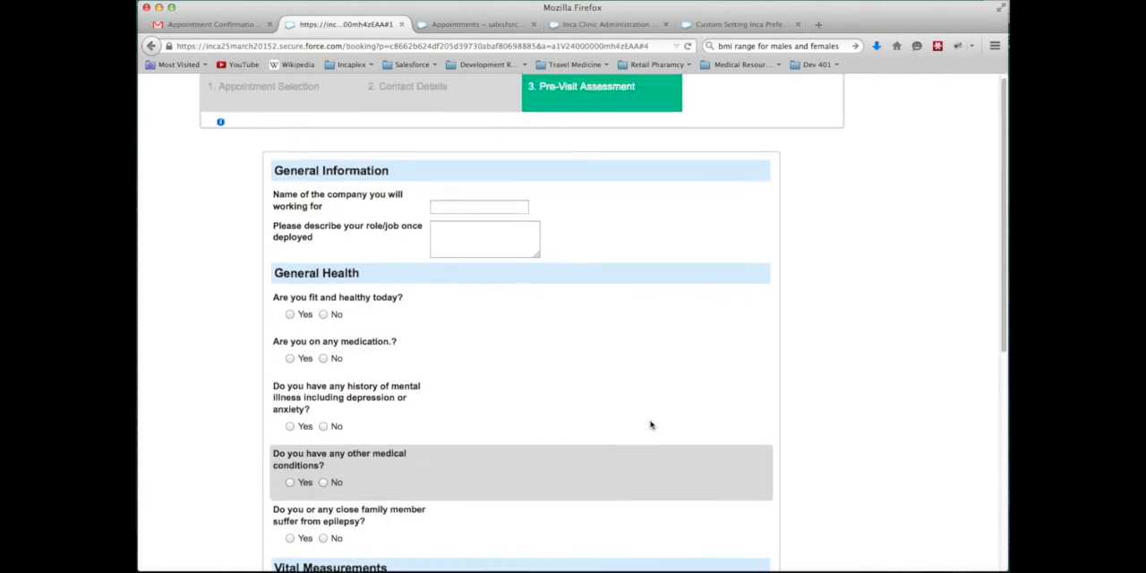
scroll(400, 205, "up", 1)
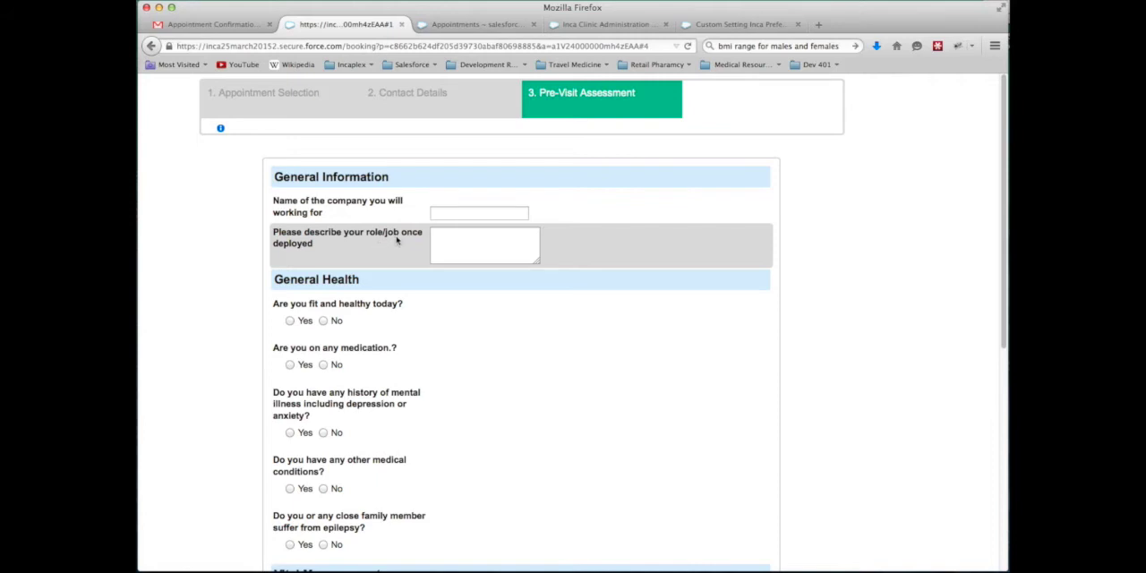
left_click(456, 213)
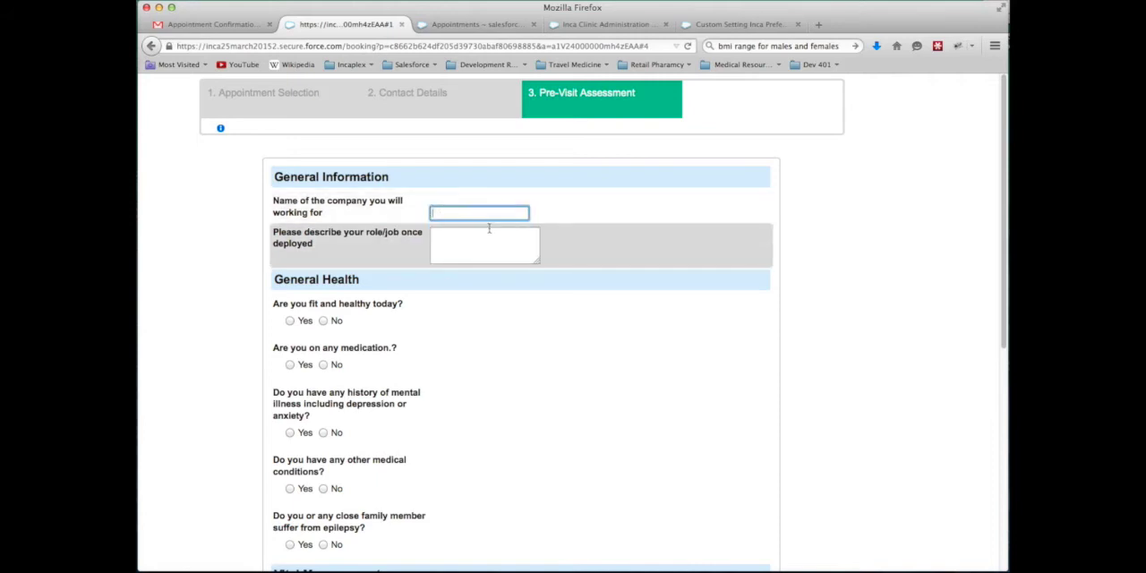
type("Ascm")
key("BackSpace")
key("BackSpace")
key("BackSpace")
type("cme Corp")
left_click(495, 236)
type("En")
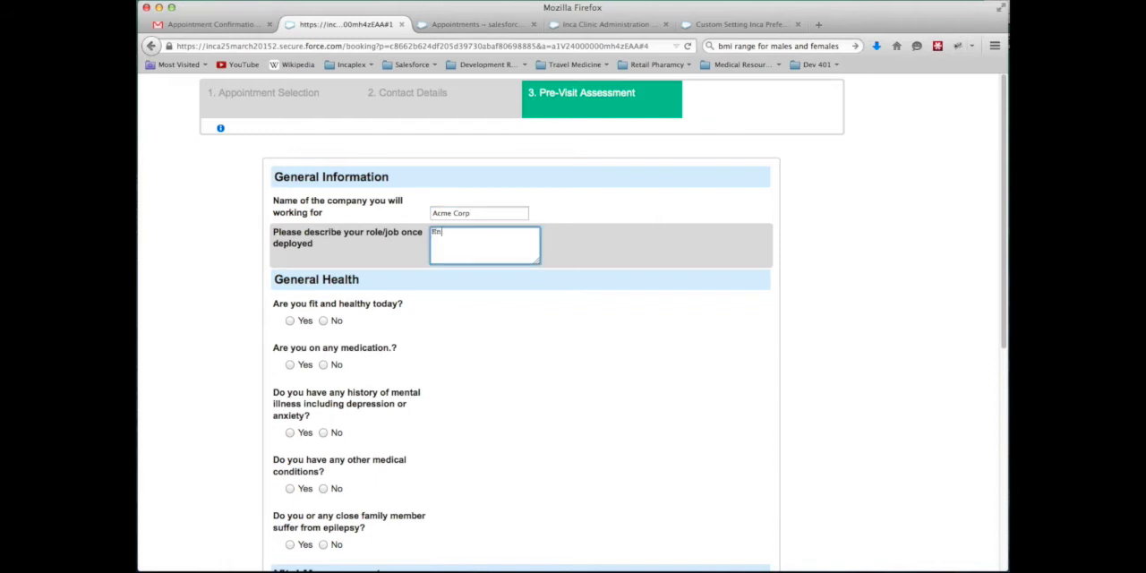
type("gineer")
Answer Yes to being fit and healthy today and No to medication, mental illness history and other medical conditions
scroll(532, 330, "down", 3)
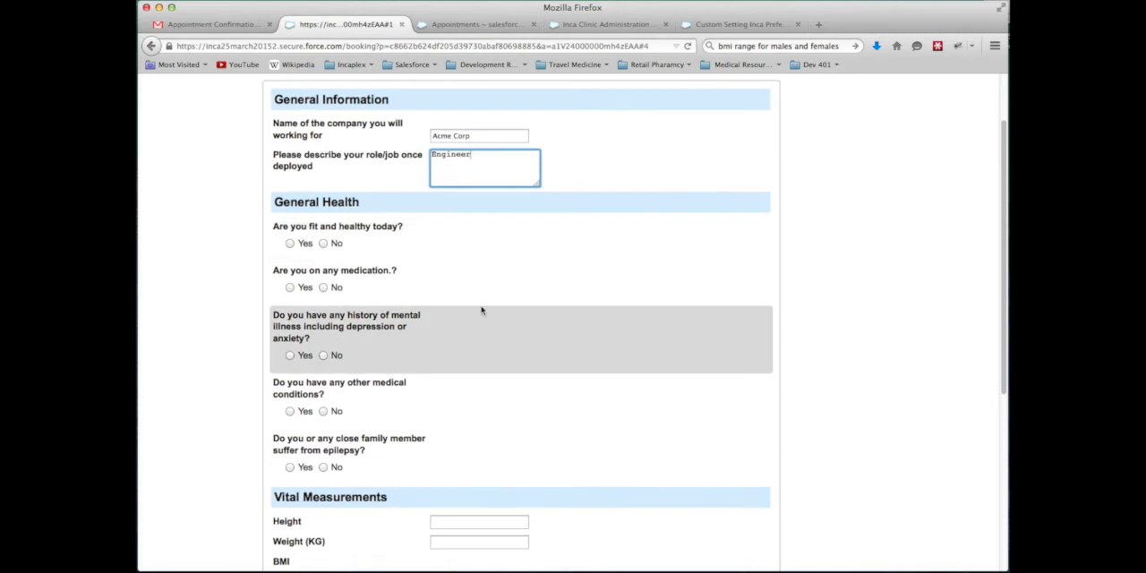
left_click(323, 226)
left_click(289, 227)
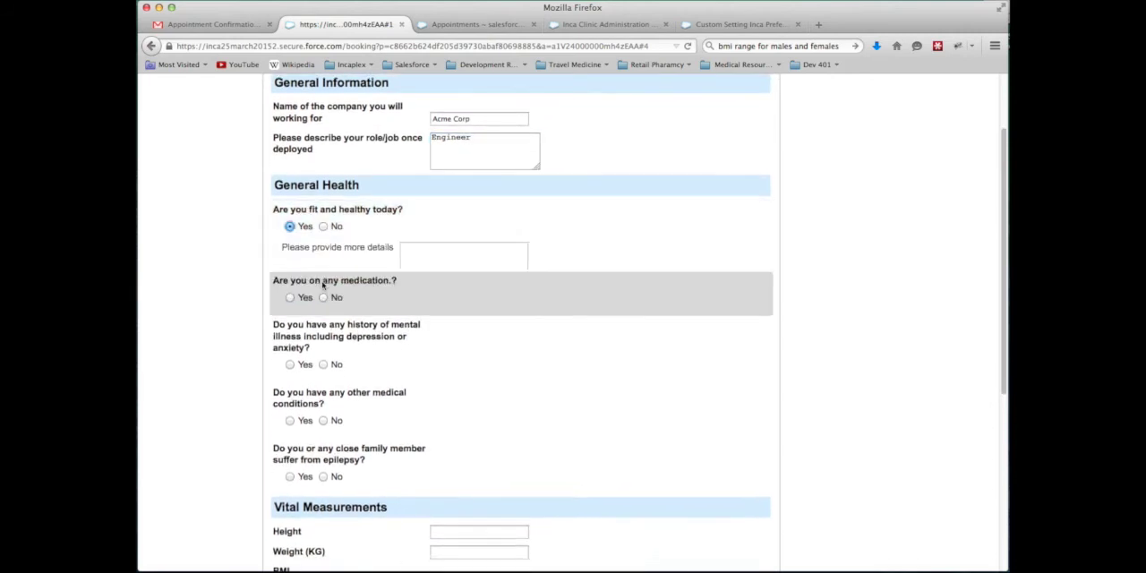
left_click(323, 271)
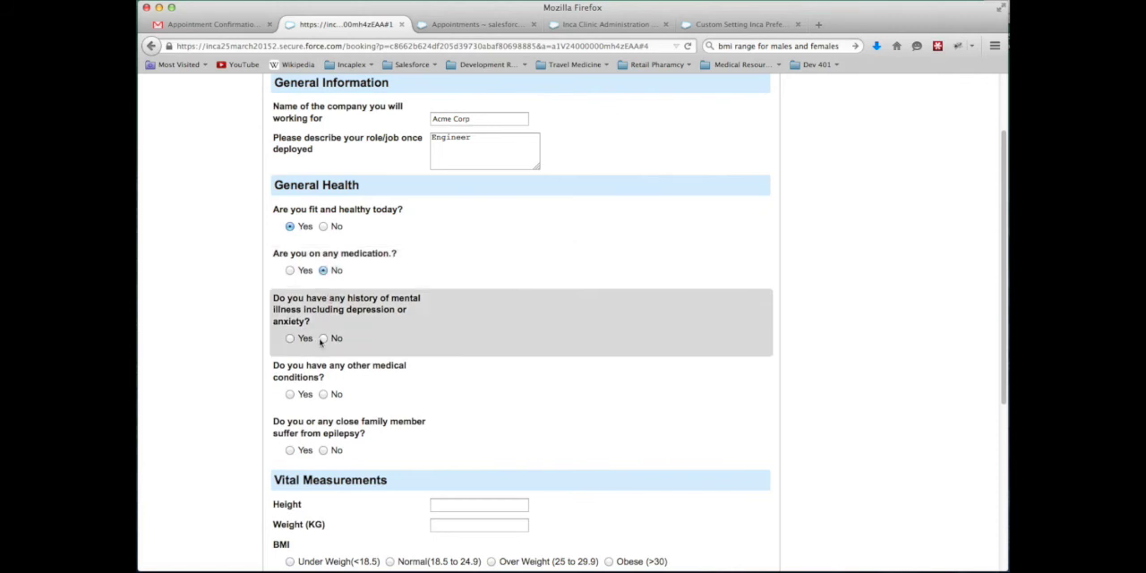
left_click(323, 338)
left_click(324, 394)
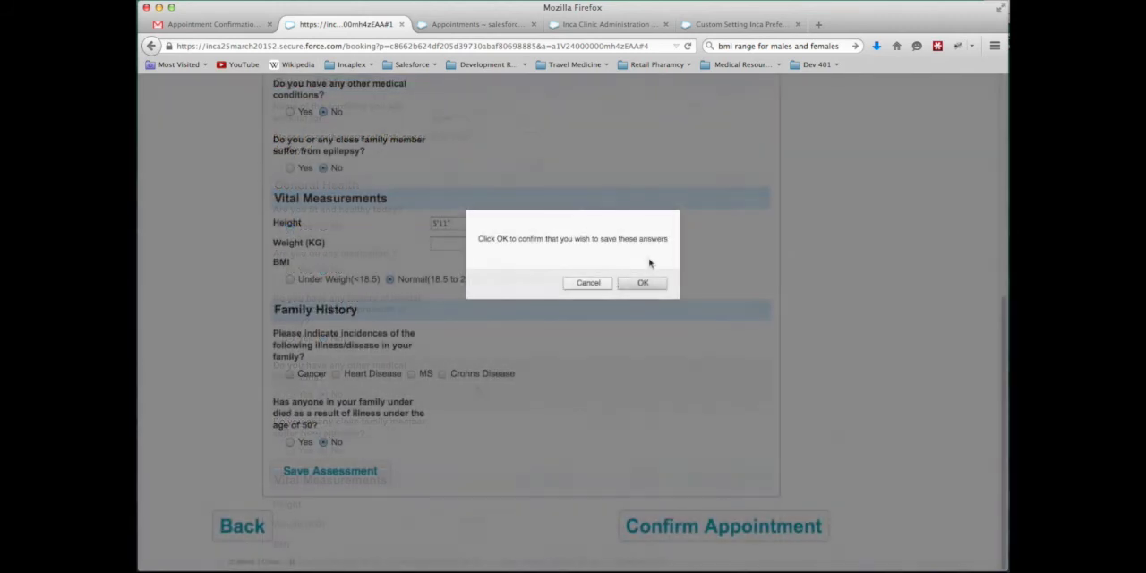
Confirm saving the assessment answers and confirm the appointment
left_click(644, 285)
left_click(715, 525)
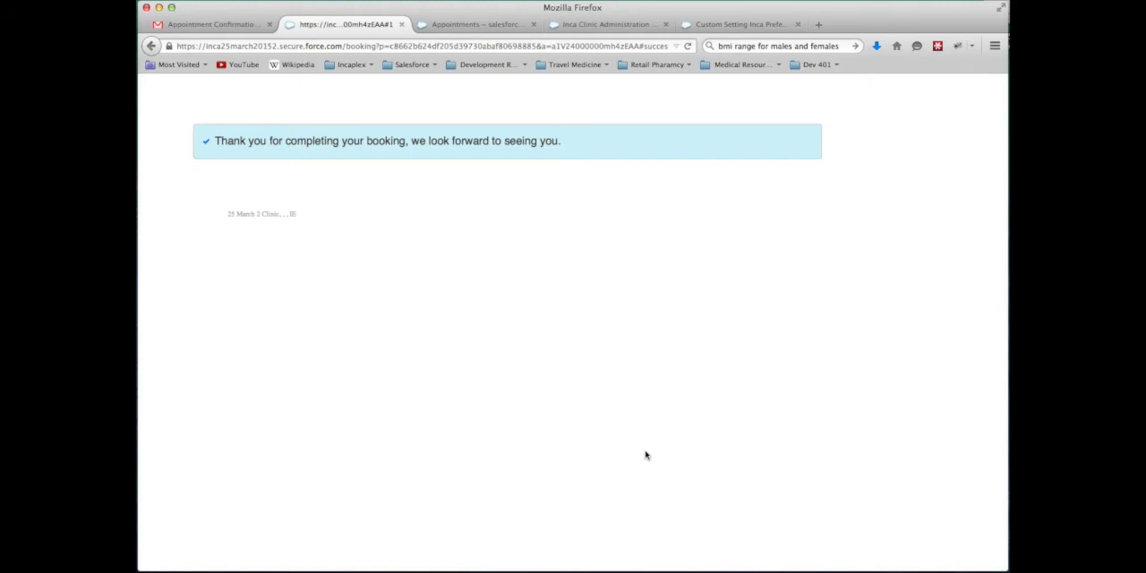
left_click(637, 46)
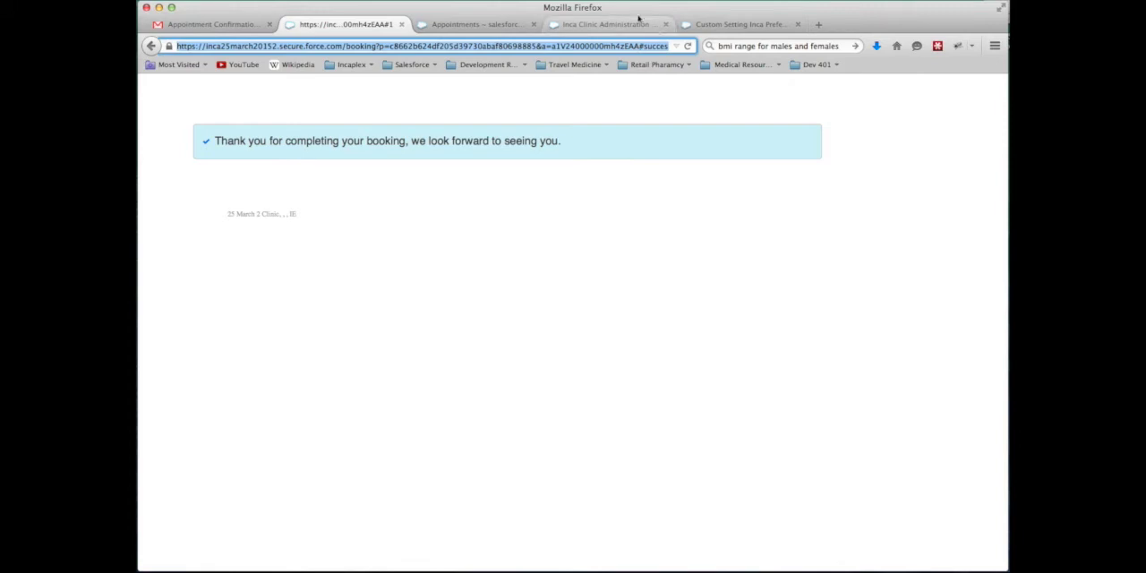
Close the finished booking page, and reopen the questionnaire link from the e-mail to check how a submitted booking is handled
left_click(401, 24)
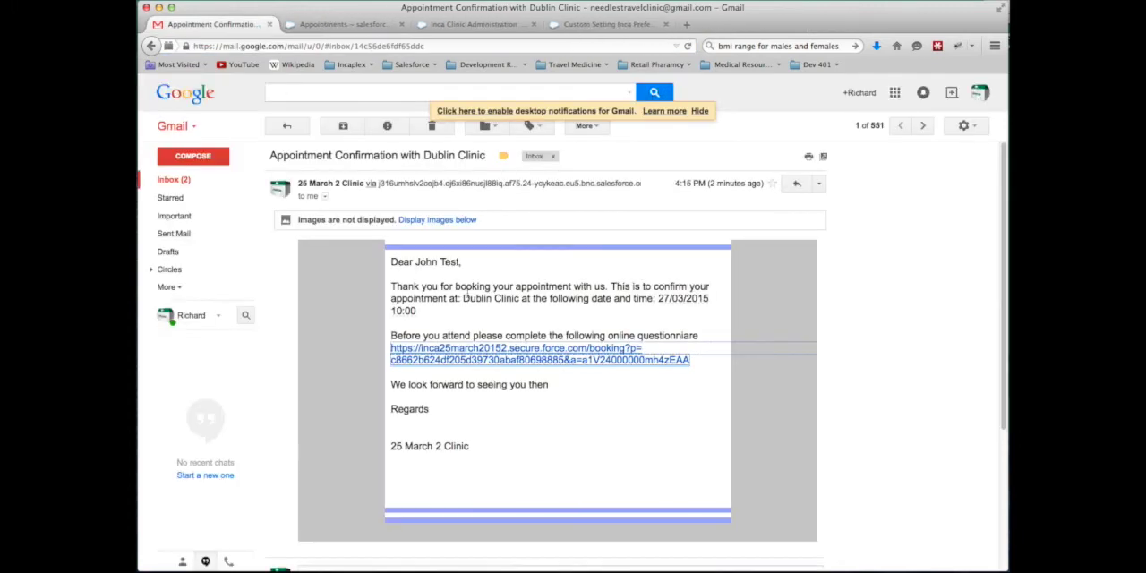
left_click(466, 349)
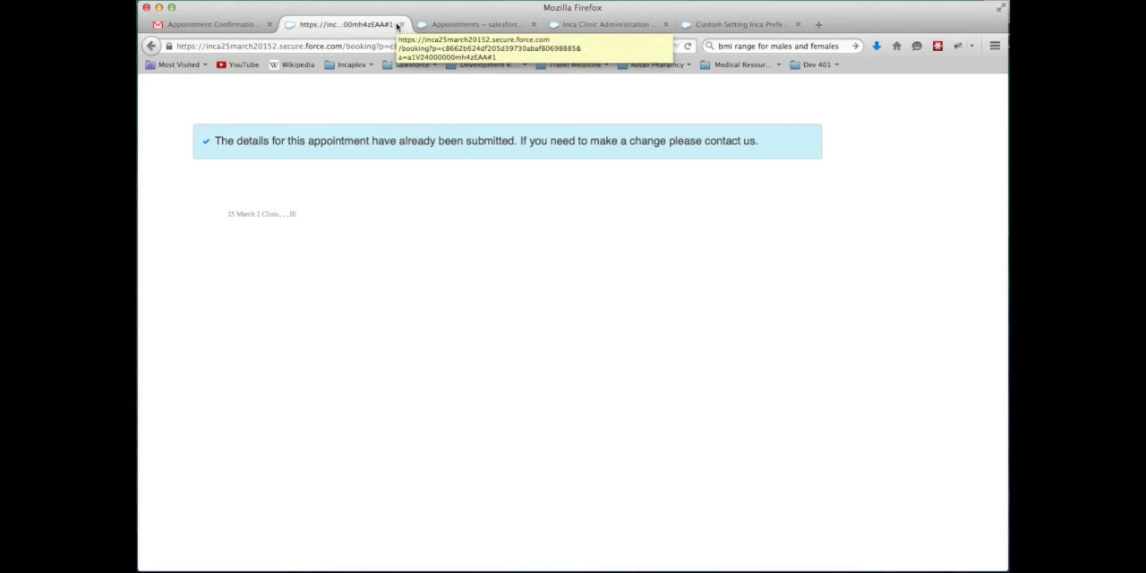
left_click(397, 26)
Open the 10:00 Corporate Assessment appointment on 27 March in the calendar and start converting or linking its attendee to a patient
scroll(595, 304, "down", 5)
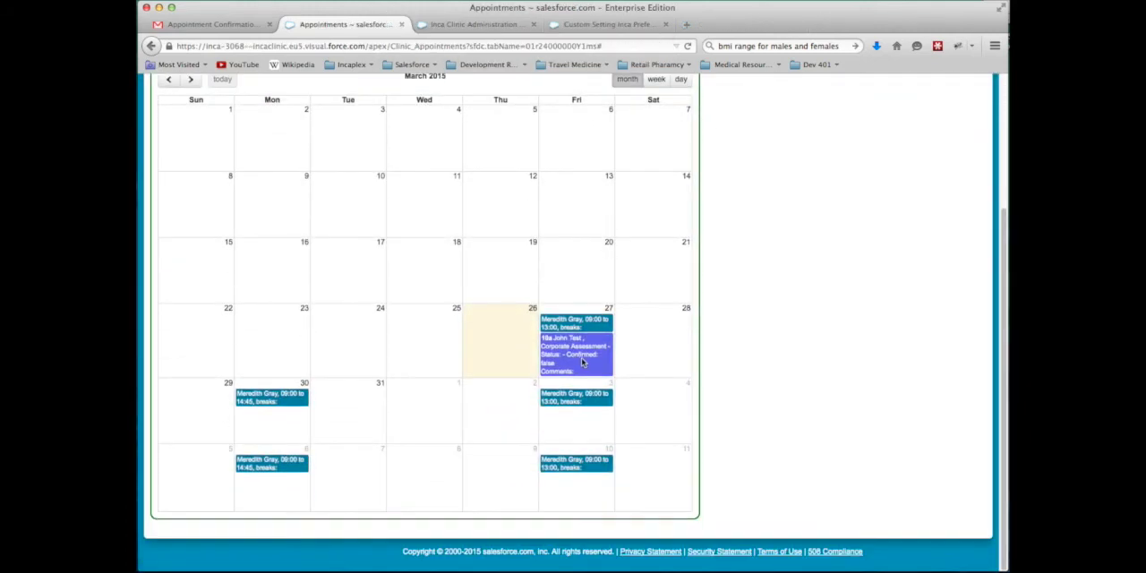
left_click(582, 360)
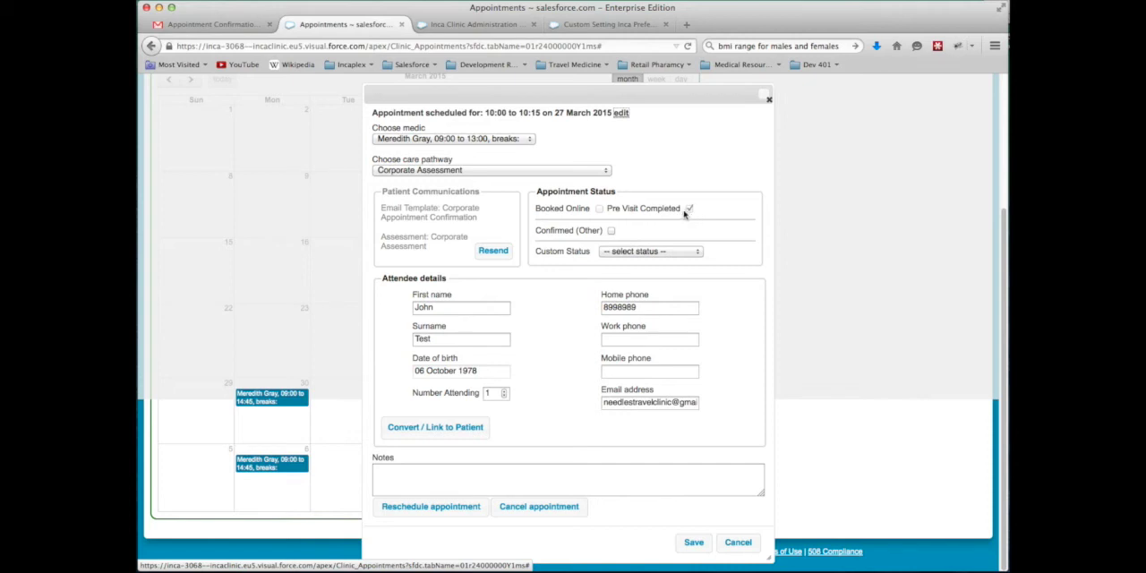
left_click(458, 429)
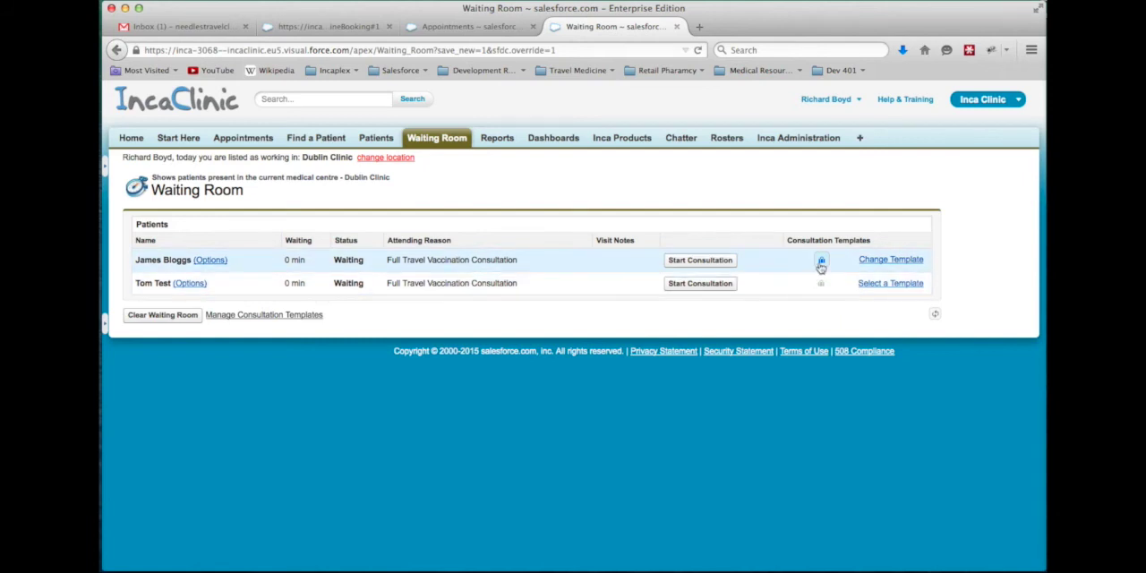
In the Waiting Room, search templates with "j" and assign the one dated 27/03/2015 to the second patient, who has no template
mouse_move(820, 265)
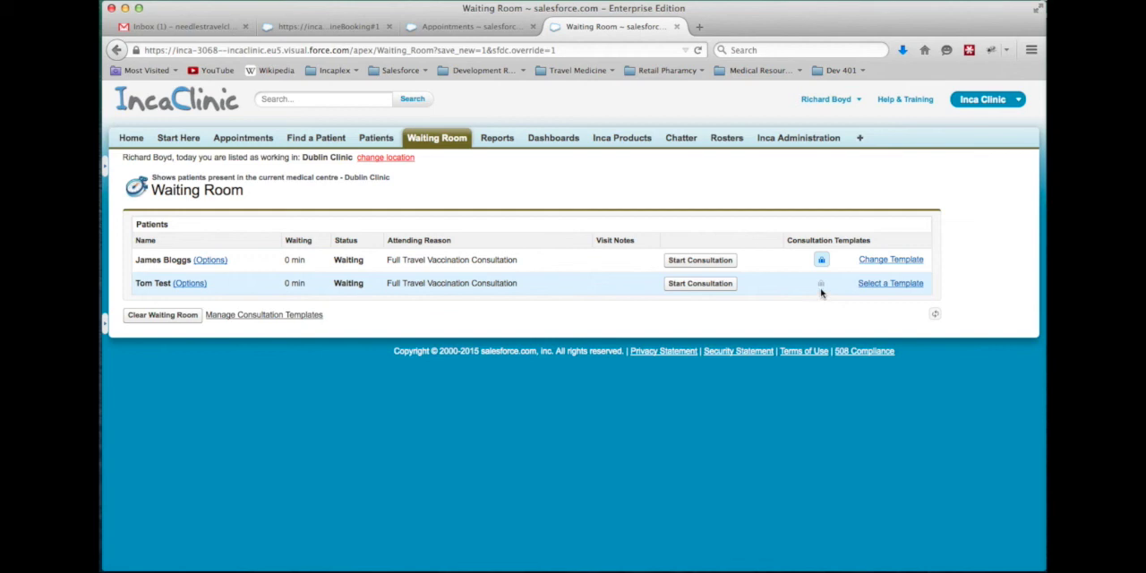
mouse_move(821, 288)
left_click(871, 284)
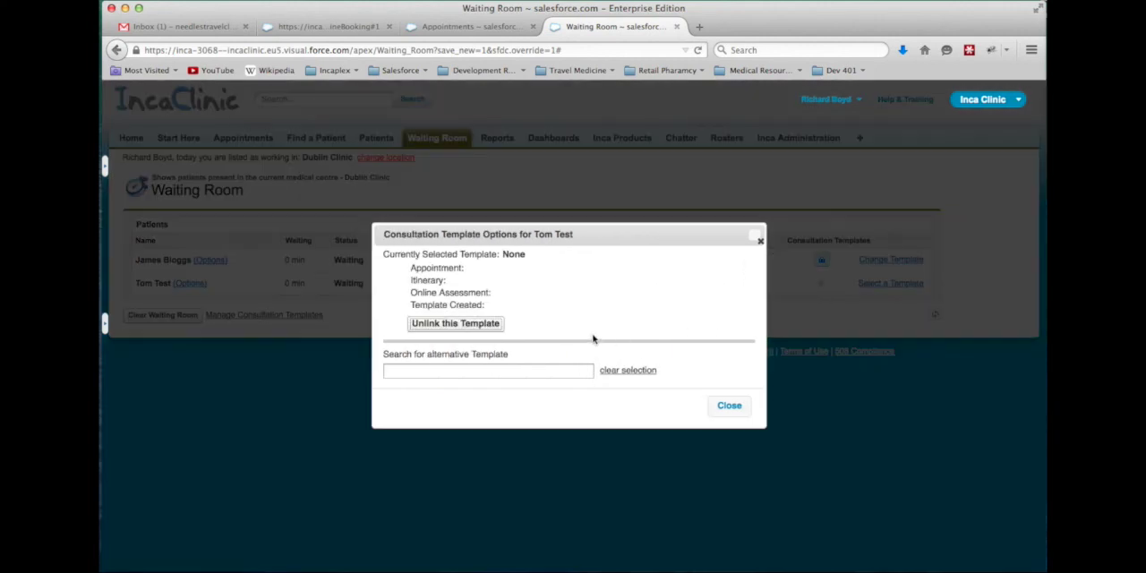
left_click(444, 369)
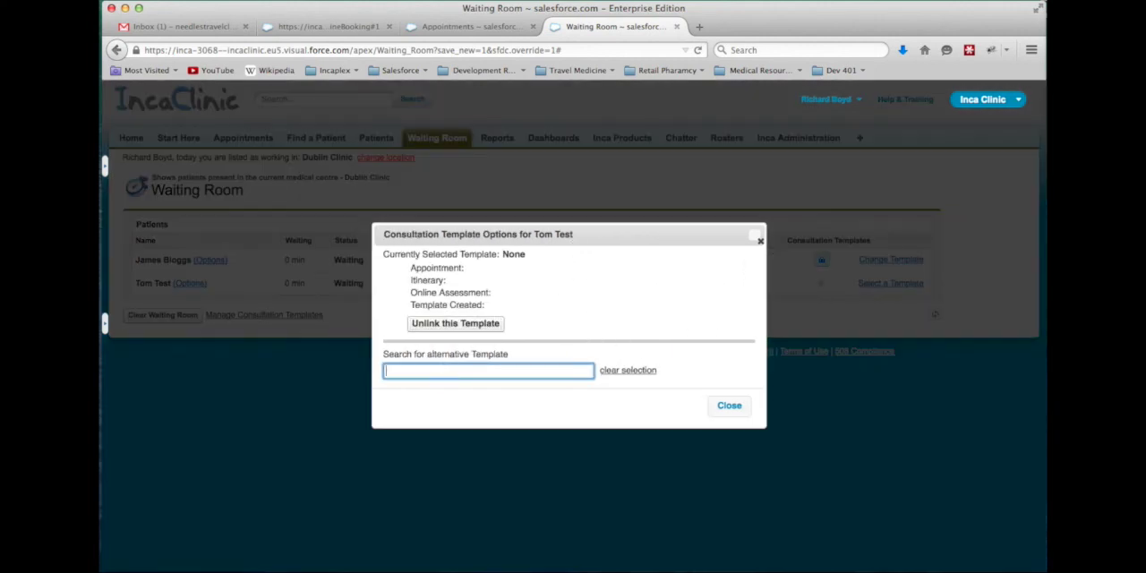
type("j")
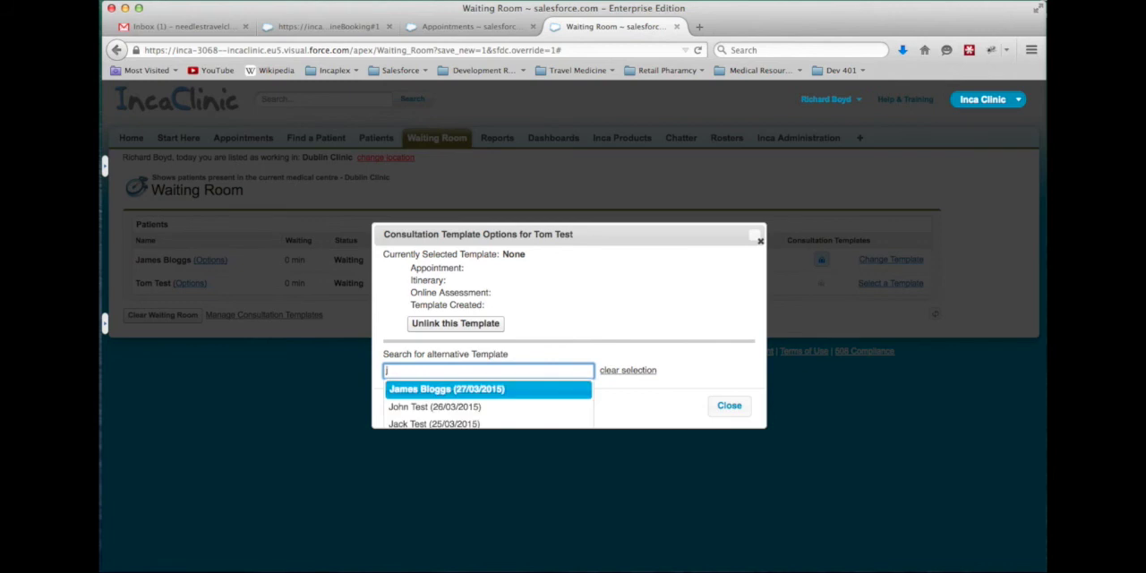
left_click(444, 390)
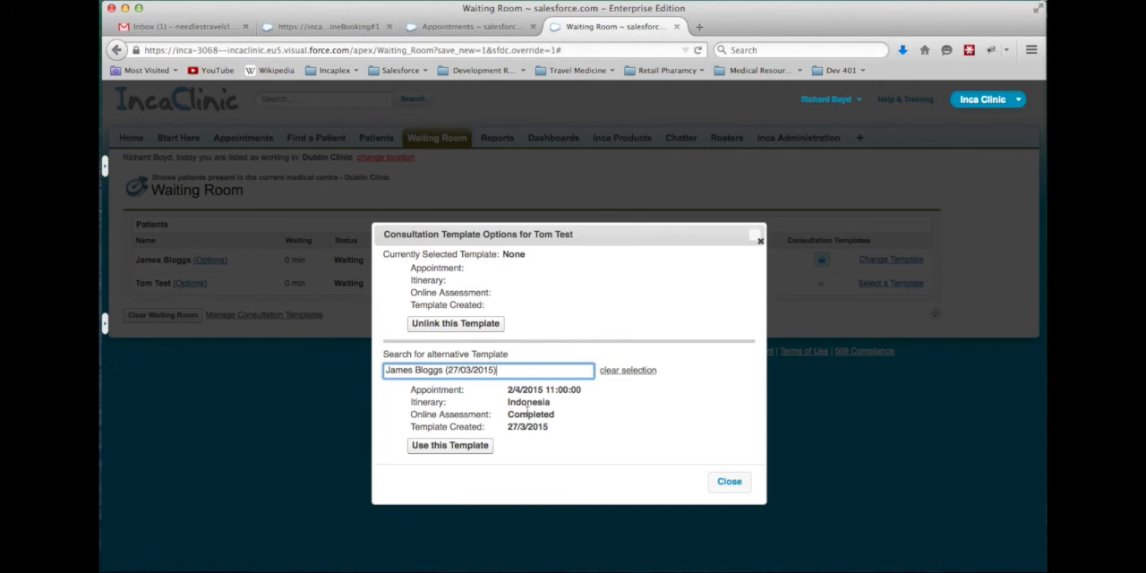
left_click(472, 447)
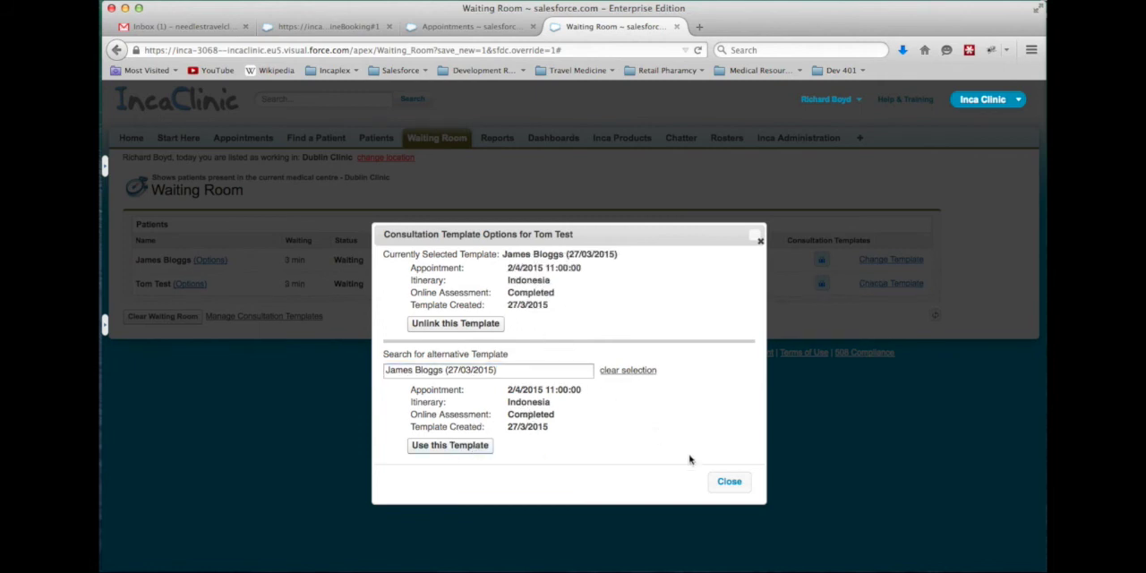
left_click(725, 483)
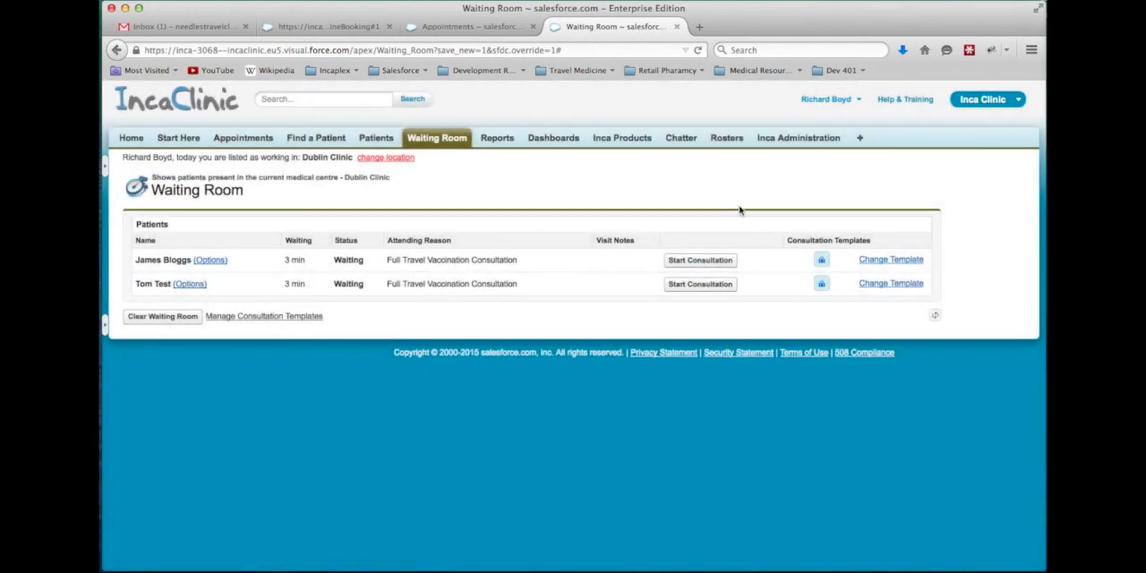
Review the consultation template options of the first patient in the Waiting Room and close them unchanged
left_click(891, 259)
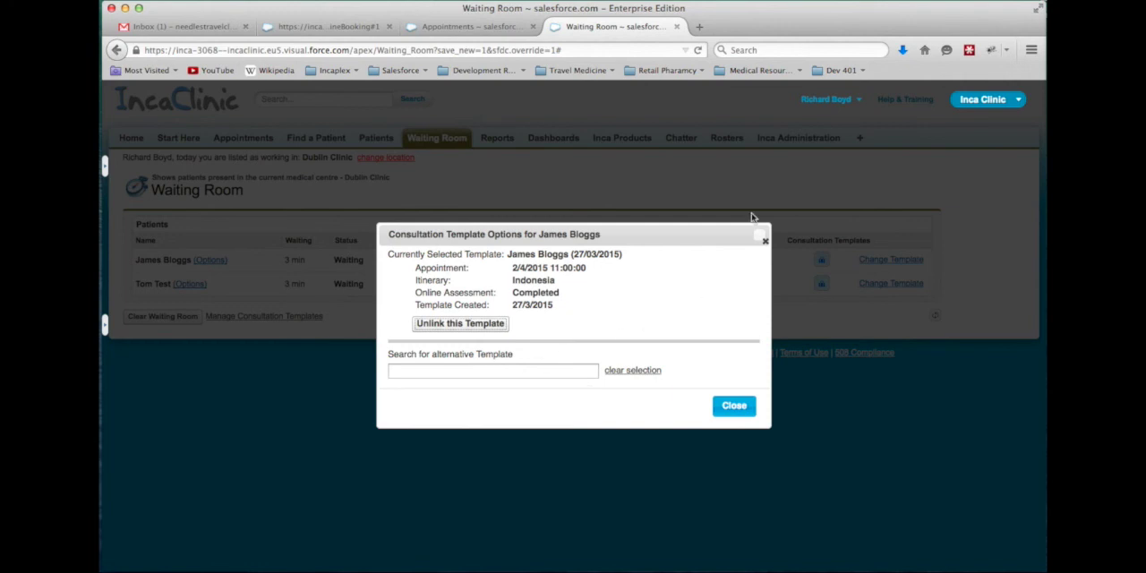
left_click(763, 238)
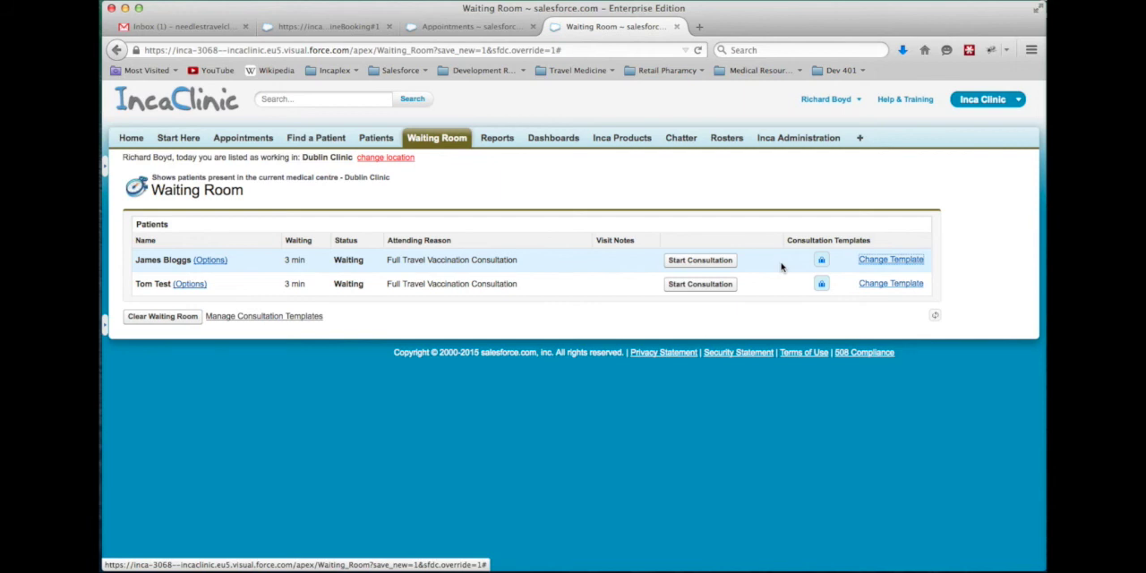
Start the first waiting patient's consultation and expand the patient's details on the Travel Itinerary page
left_click(724, 265)
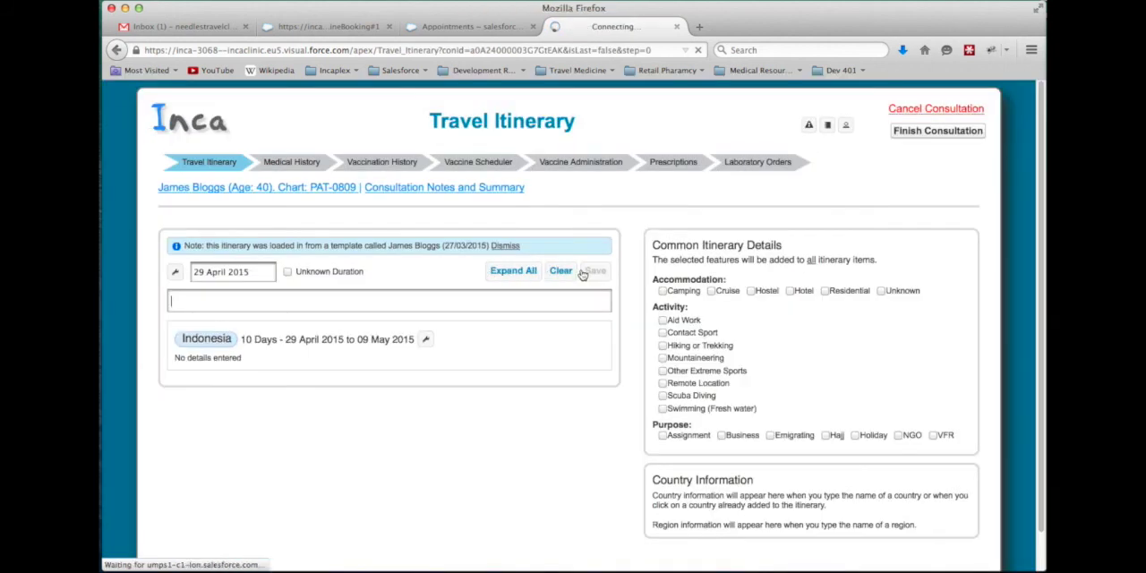
left_click(325, 298)
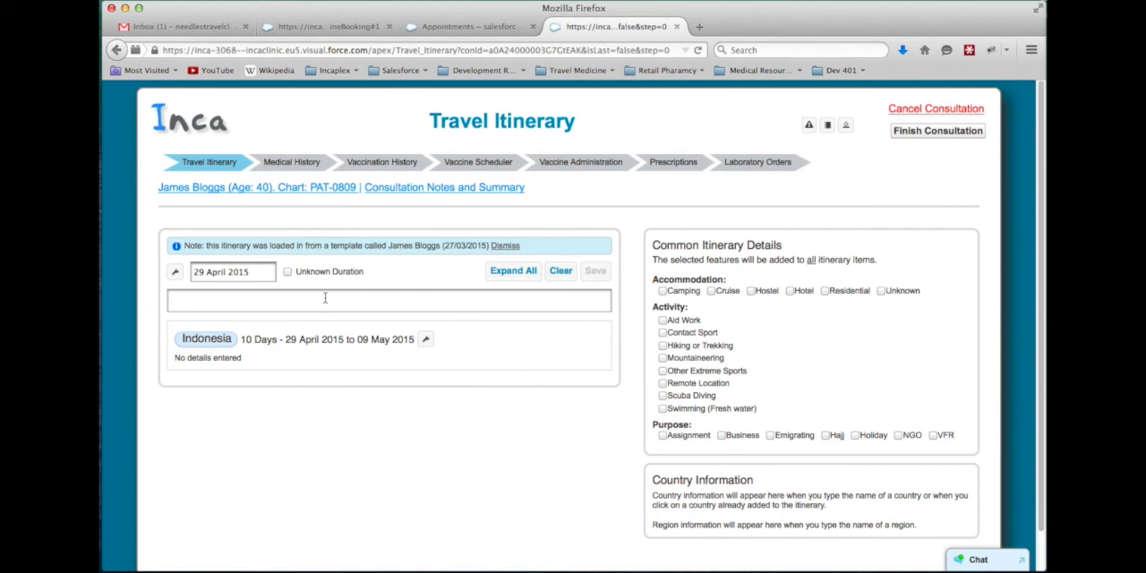
left_click(330, 189)
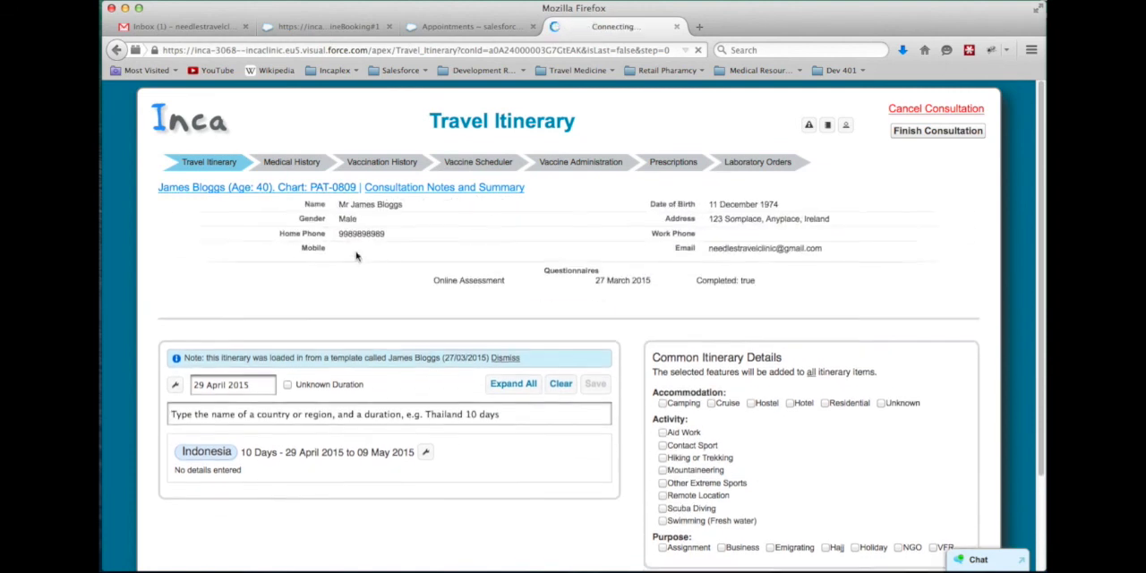
Open the patient's completed Online Assessment questionnaire from the Travel Itinerary page and review the General Health answers
left_click(452, 281)
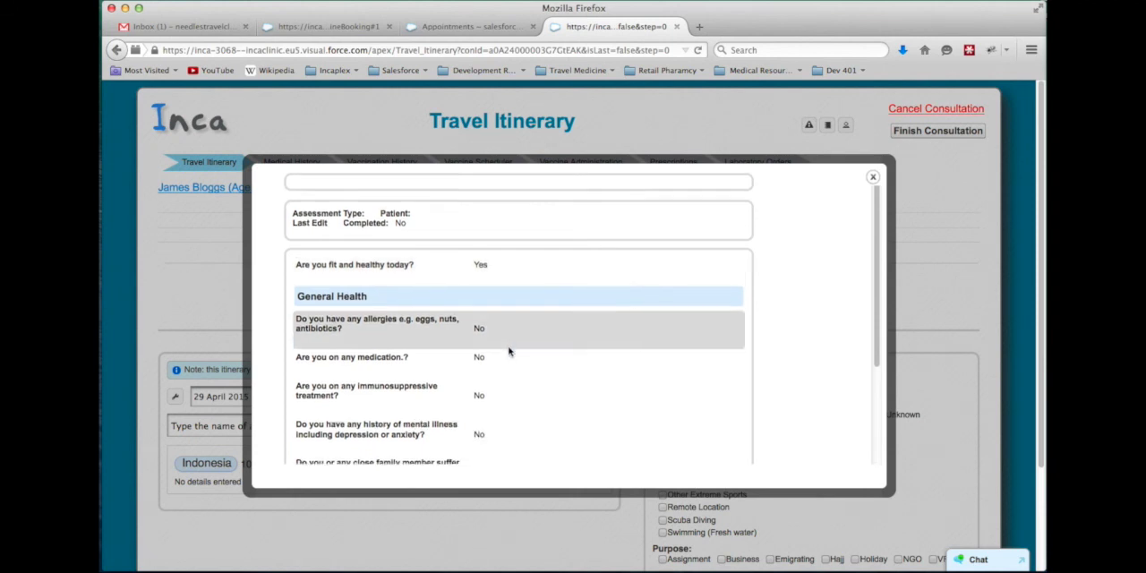
scroll(509, 351, "down", 3)
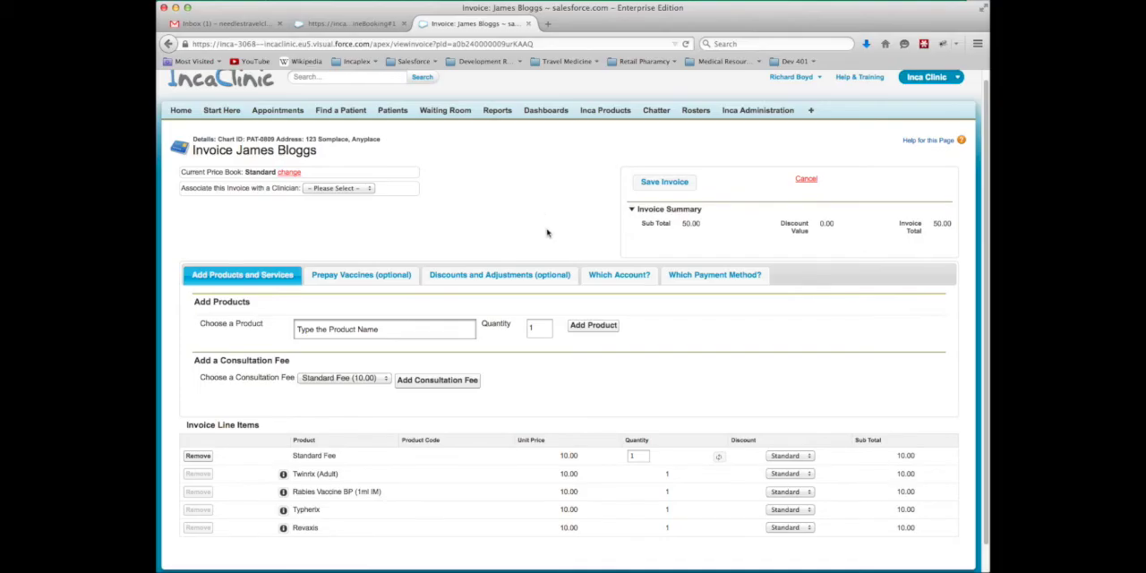
Review the clinicians available to associate with the patient's invoice, leaving the clinician unselected
left_click(366, 189)
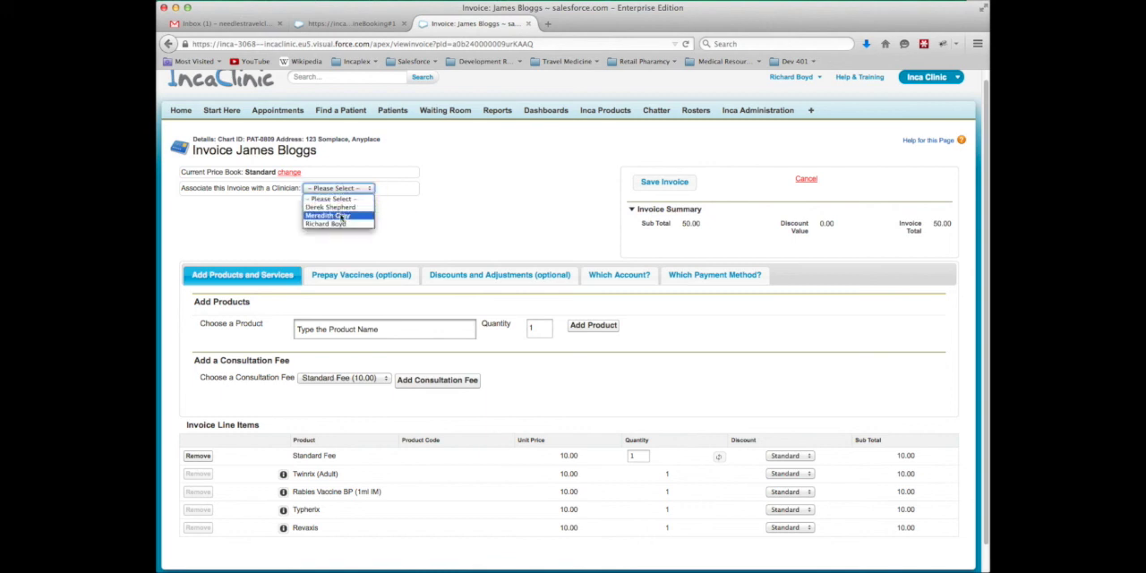
left_click(375, 248)
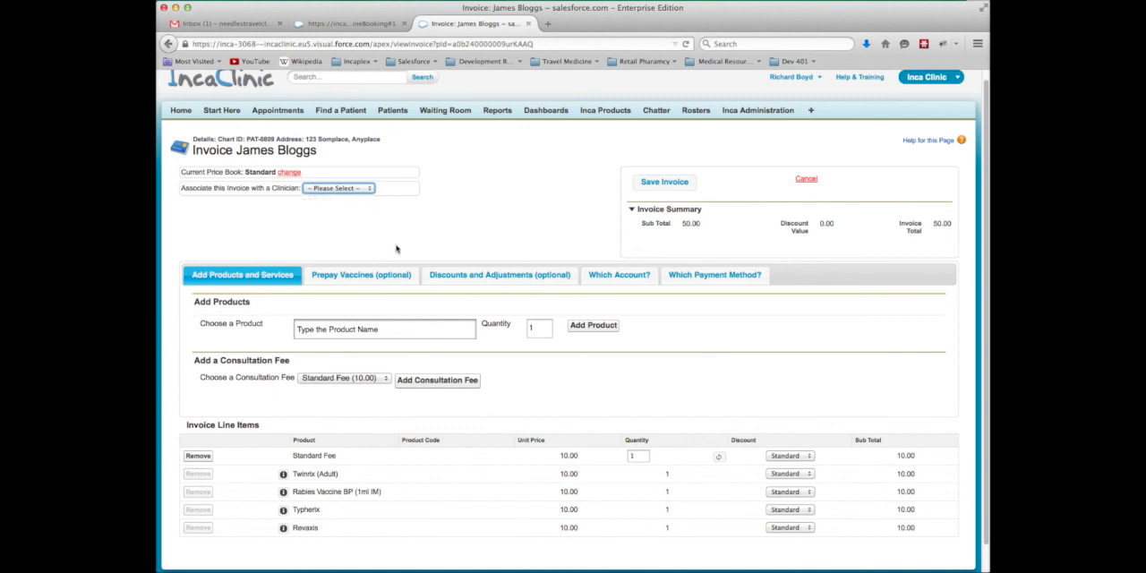
left_click(363, 189)
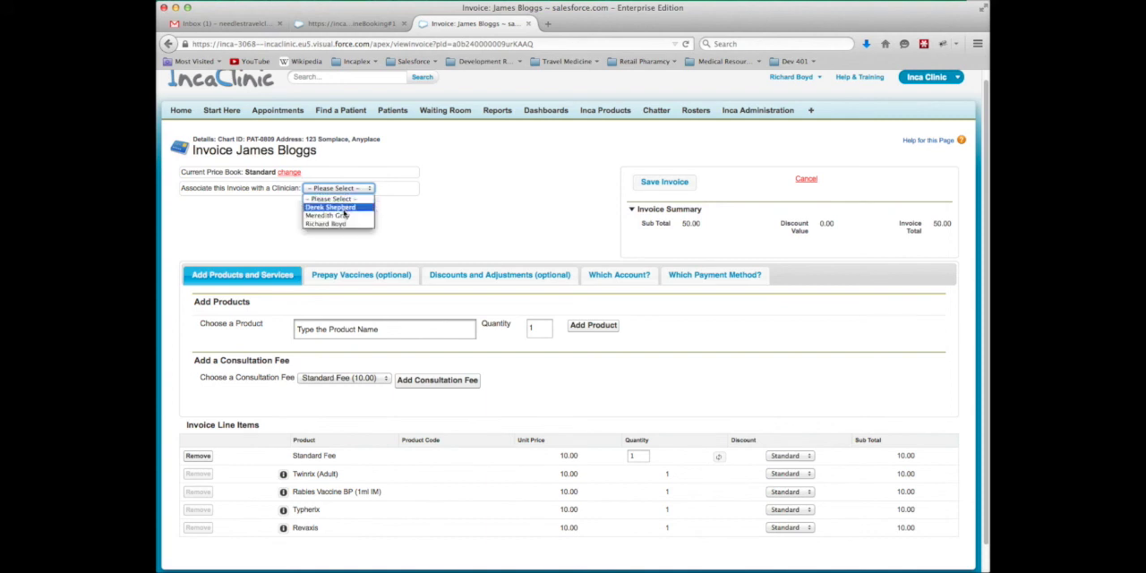
left_click(458, 246)
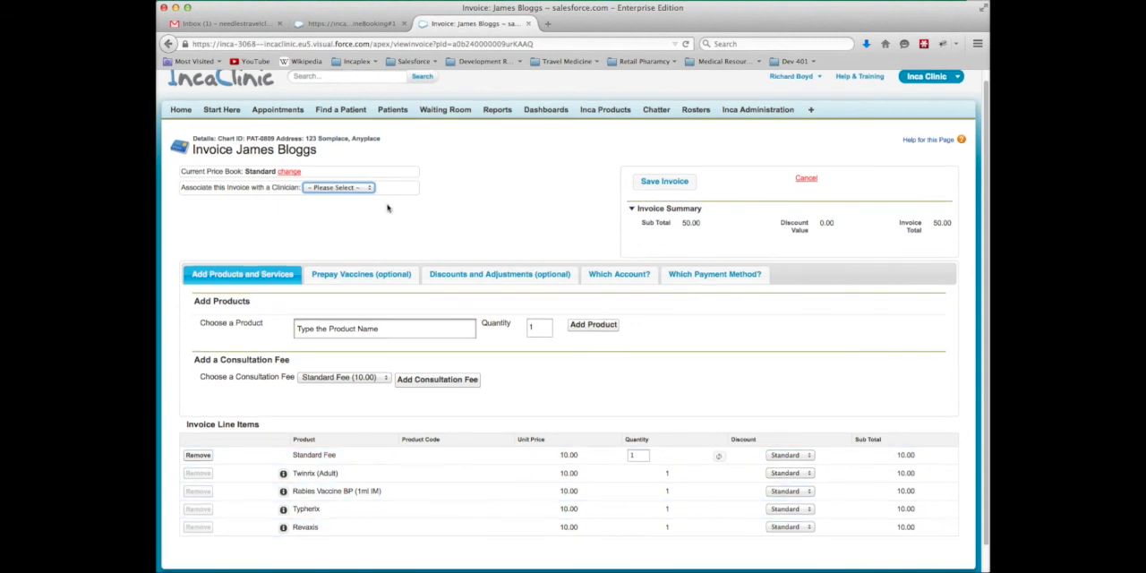
left_click(360, 189)
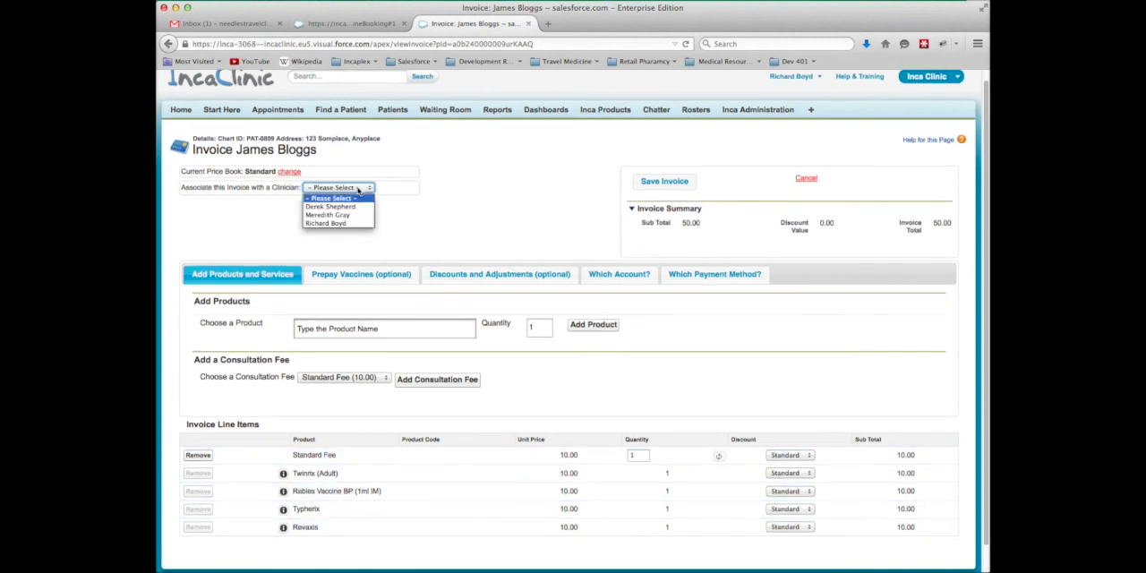
left_click(449, 221)
left_click(369, 190)
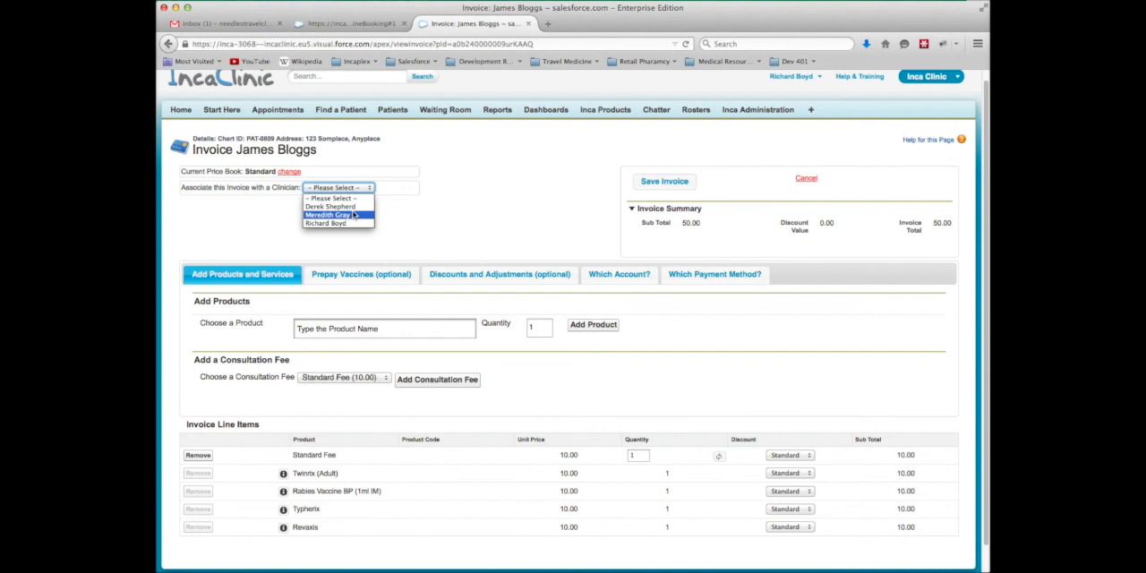
left_click(482, 221)
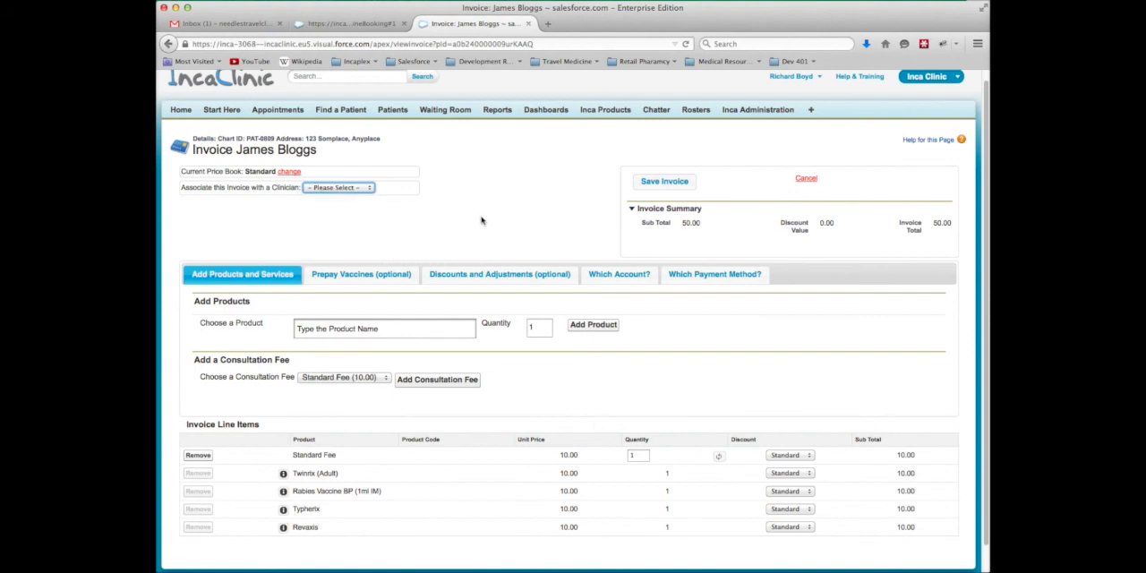
Open the invoice's payment method allocation and blank the default amounts for Cash, Account, Credit Card and Debit Card
scroll(481, 220, "down", 1)
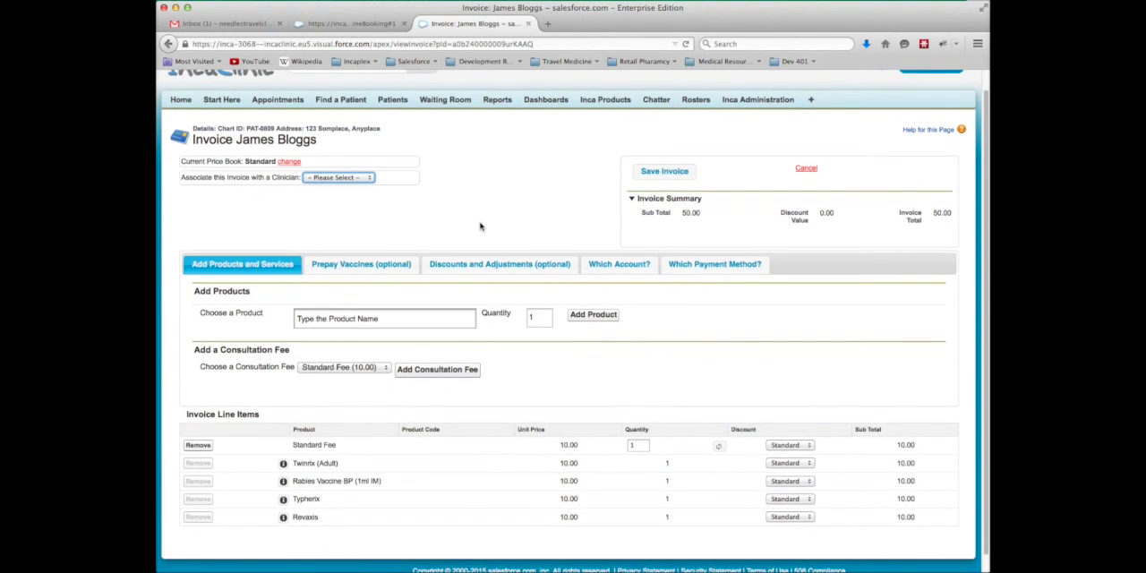
scroll(528, 242, "down", 1)
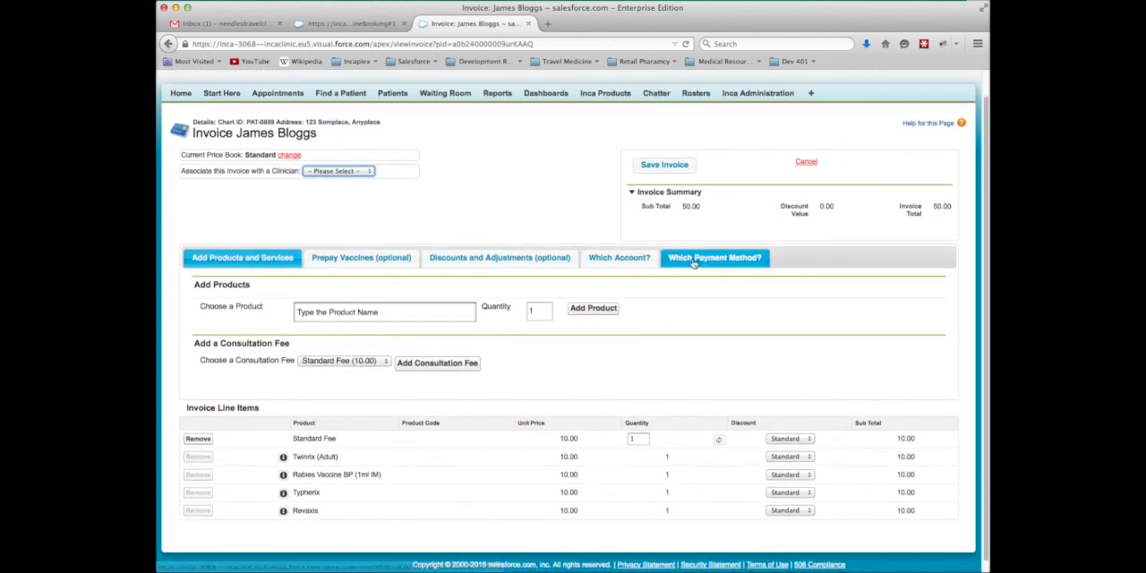
left_click(694, 263)
scroll(573, 234, "down", 2)
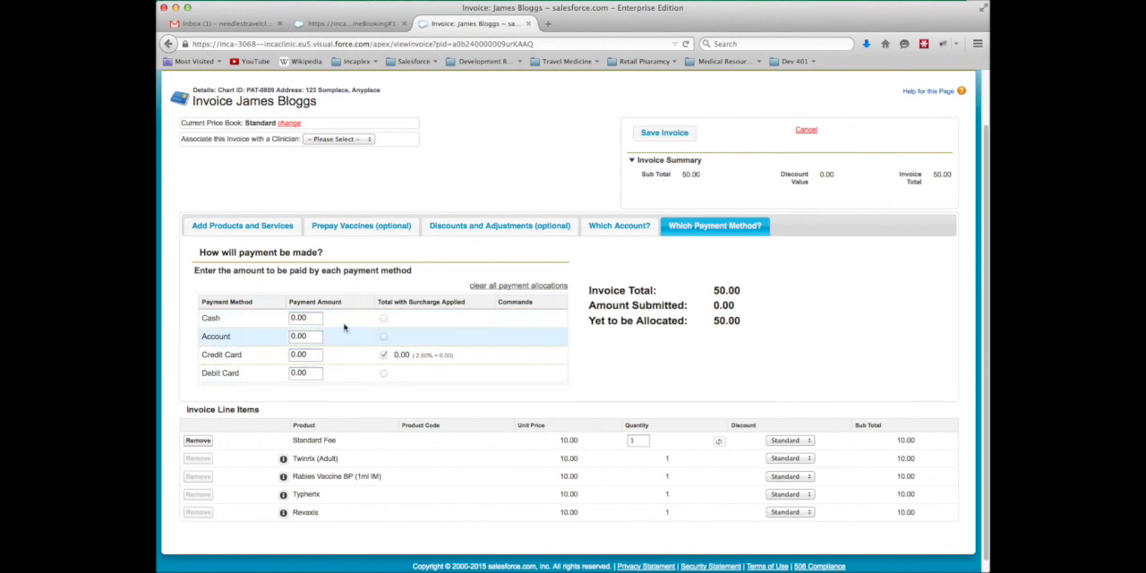
left_click(313, 319)
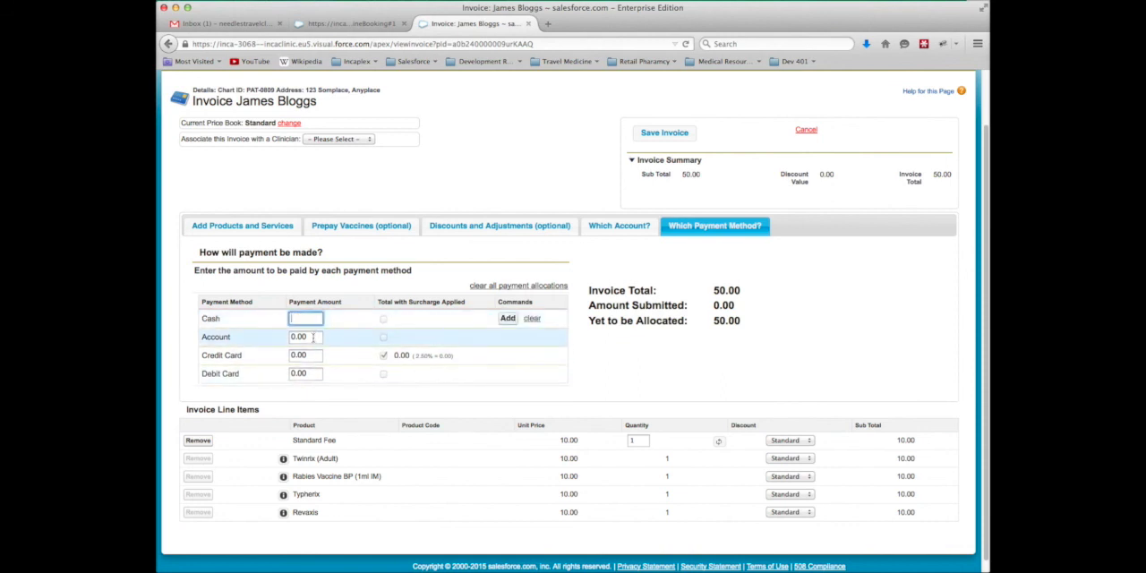
left_click(305, 336)
left_click(305, 355)
left_click(306, 375)
left_click(302, 356)
left_click(299, 336)
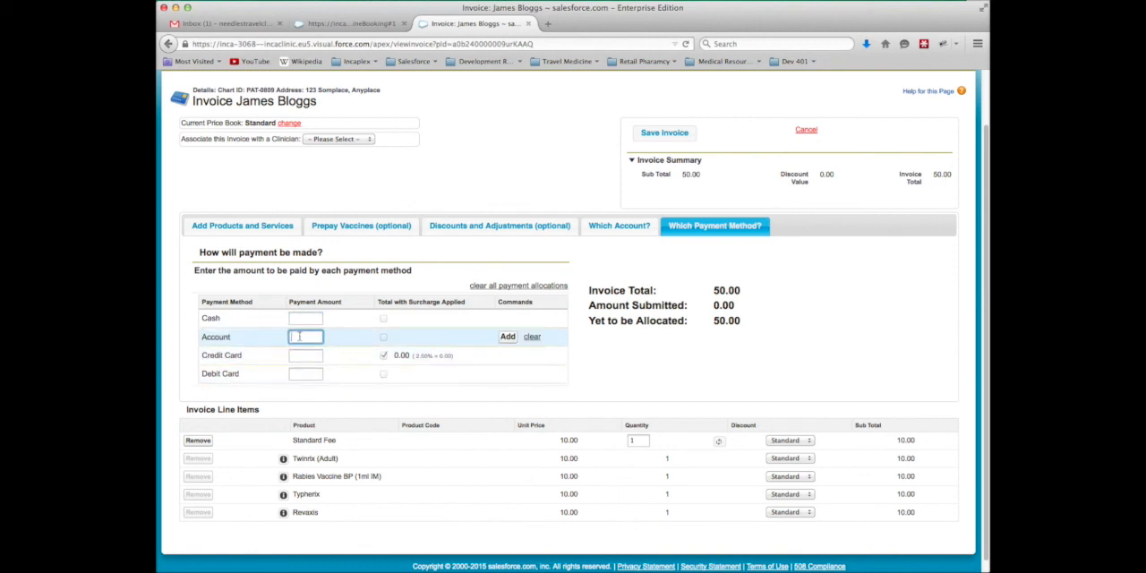
left_click(301, 318)
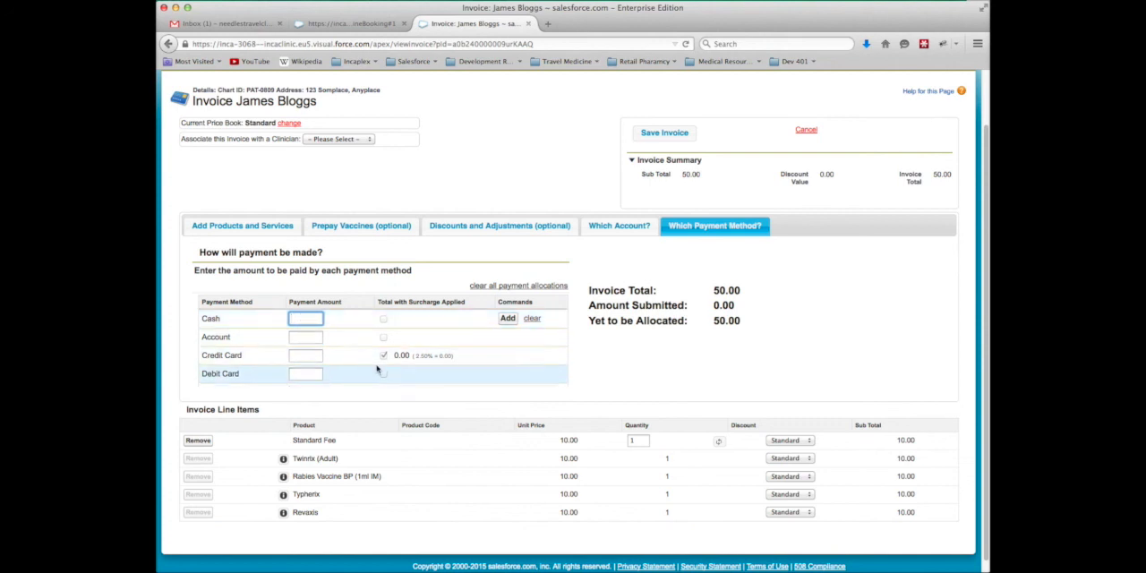
Allocate 50.00 of the invoice to Credit Card and add the payment
double_click(314, 356)
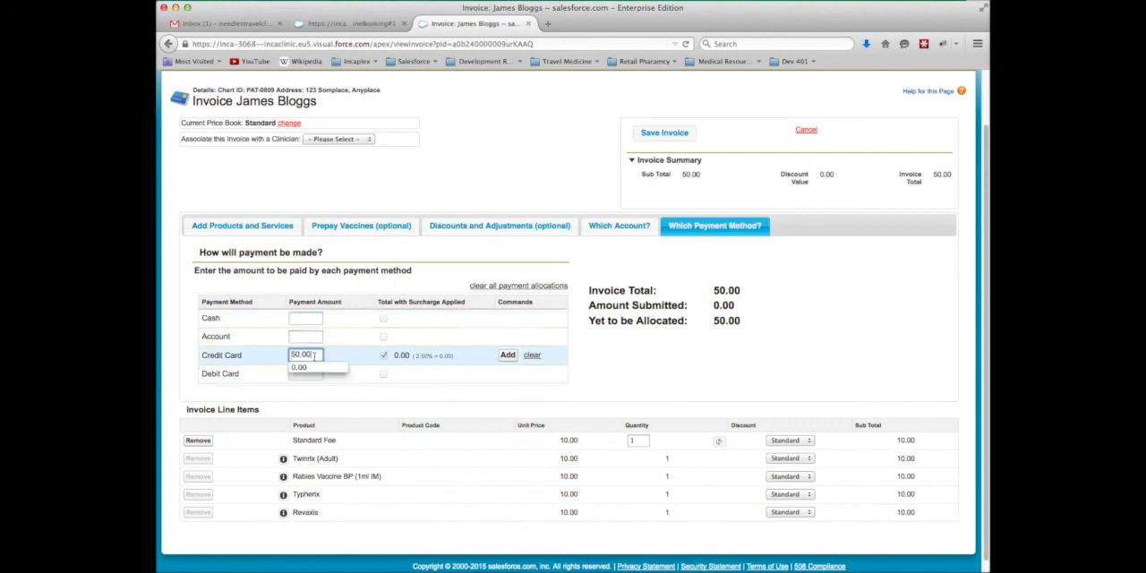
left_click(349, 356)
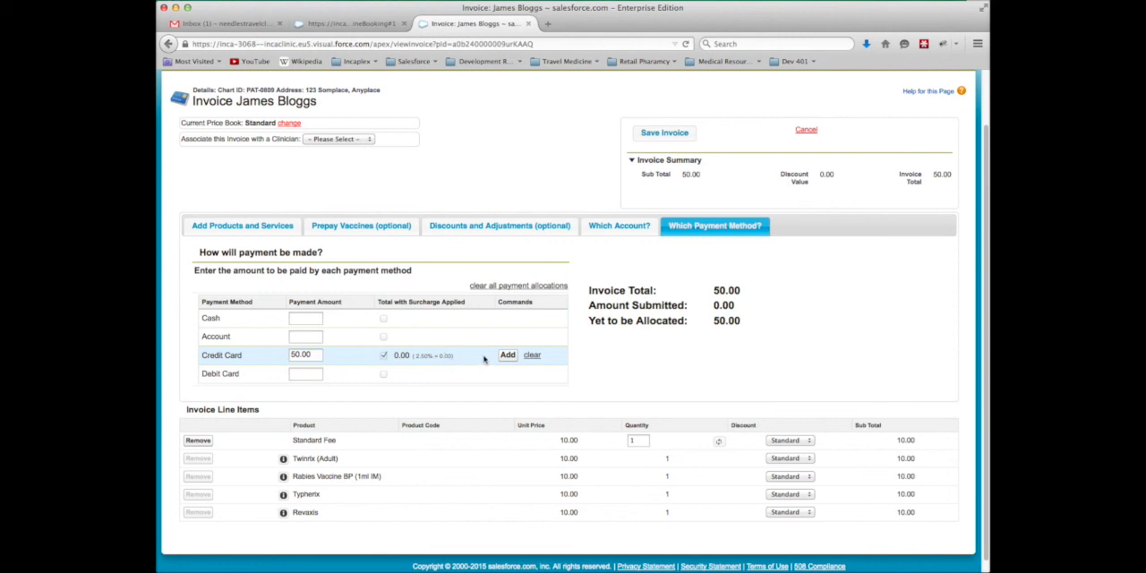
left_click(503, 356)
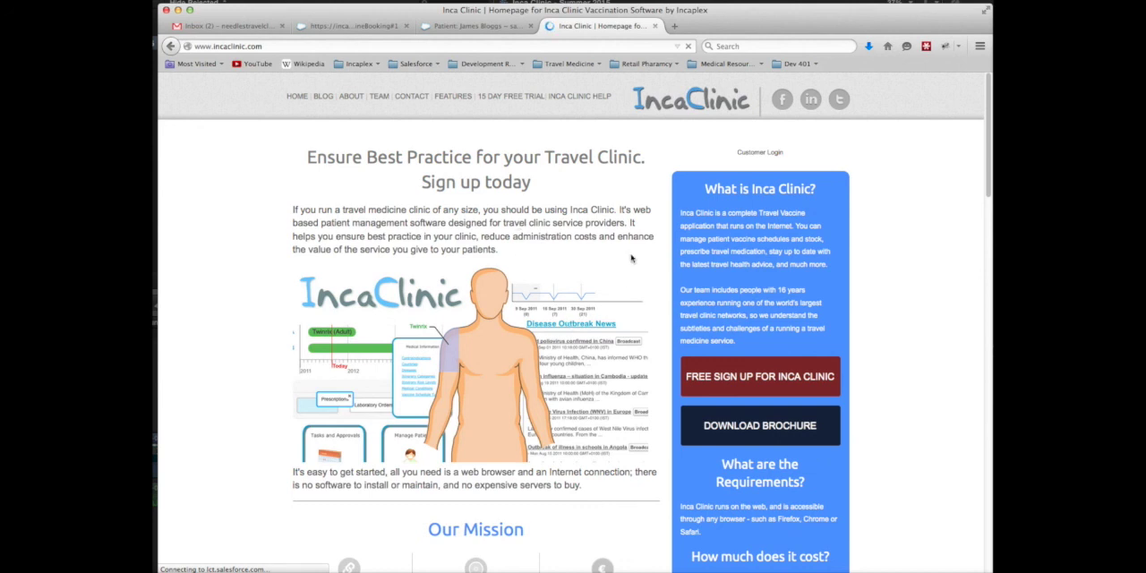
Look over the Inca Clinic website's home page and open the 15-day free trial sign-up form
scroll(616, 302, "down", 2)
scroll(616, 302, "down", 10)
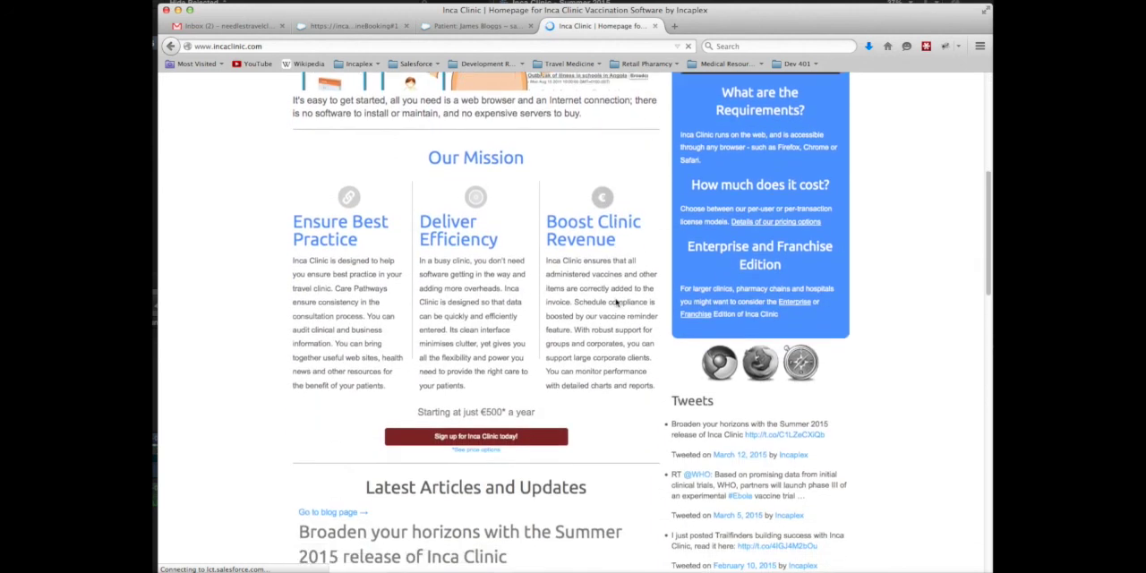
scroll(586, 350, "up", 3)
scroll(656, 371, "up", 10)
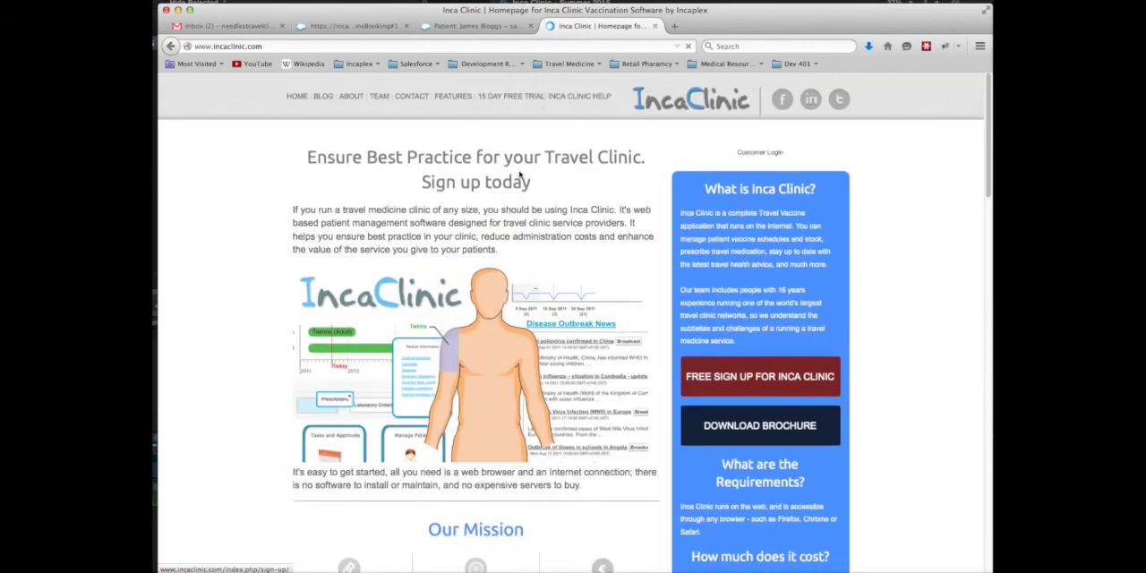
left_click(499, 98)
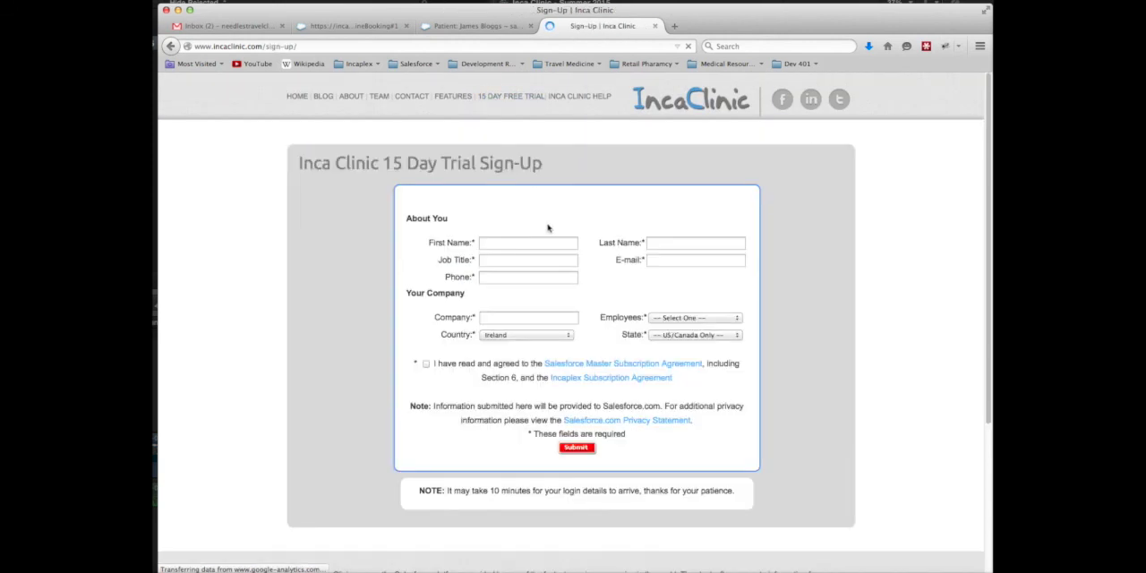